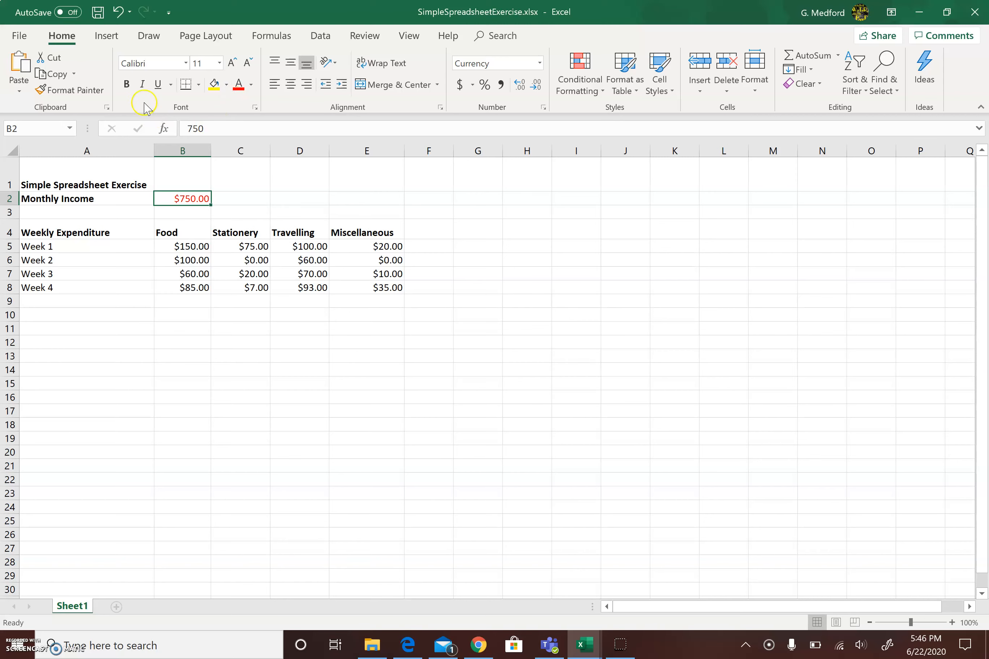
Make the monthly income amount in B2 bold and add the heading TOTAL in F4.
click(126, 84)
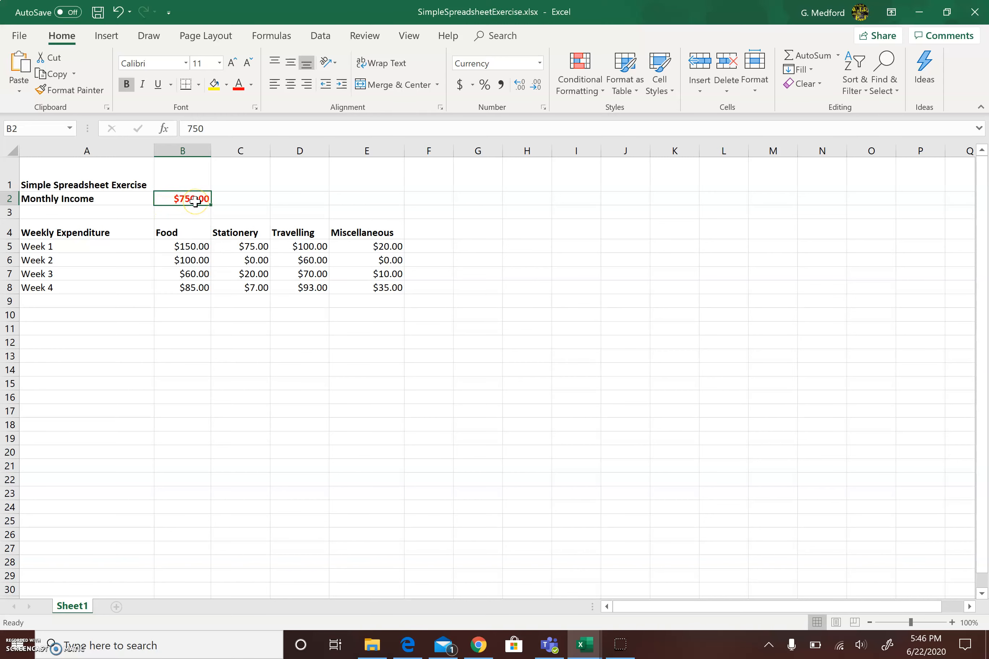
click(420, 231)
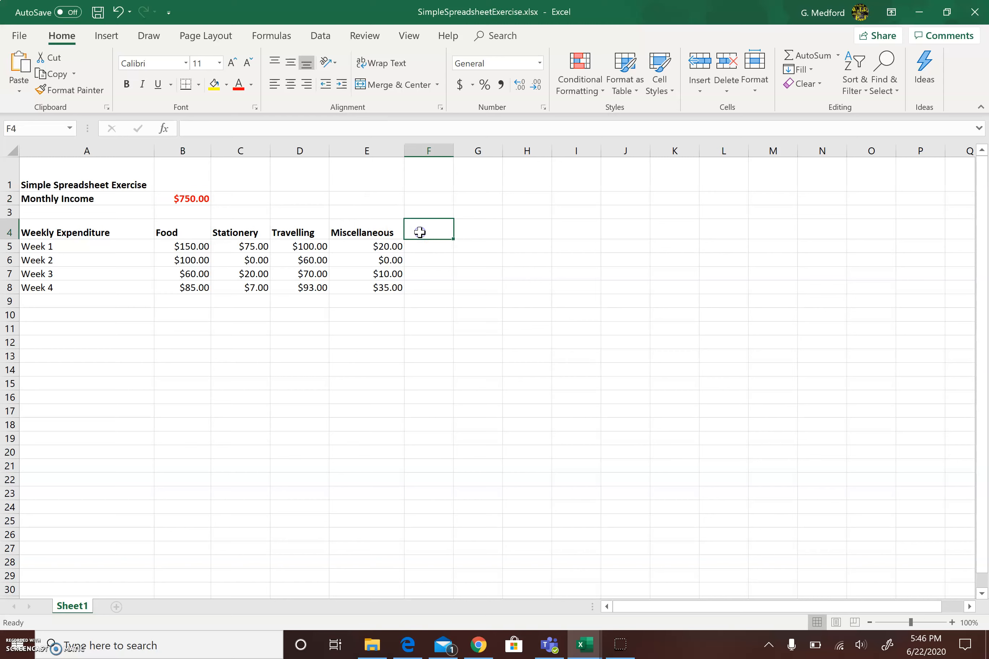
text(TOTAL)
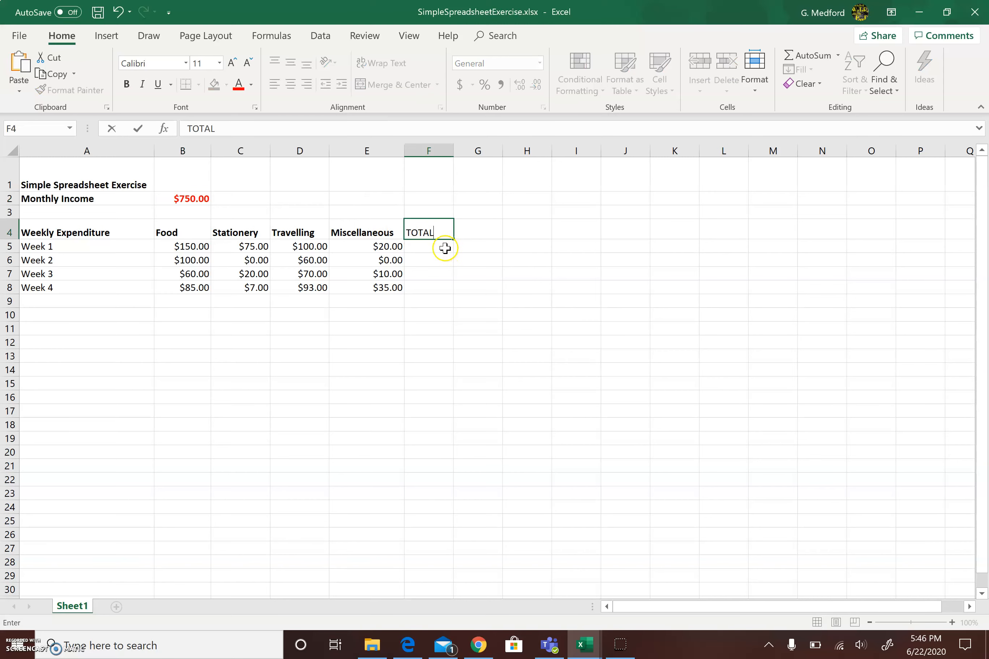
key(Return)
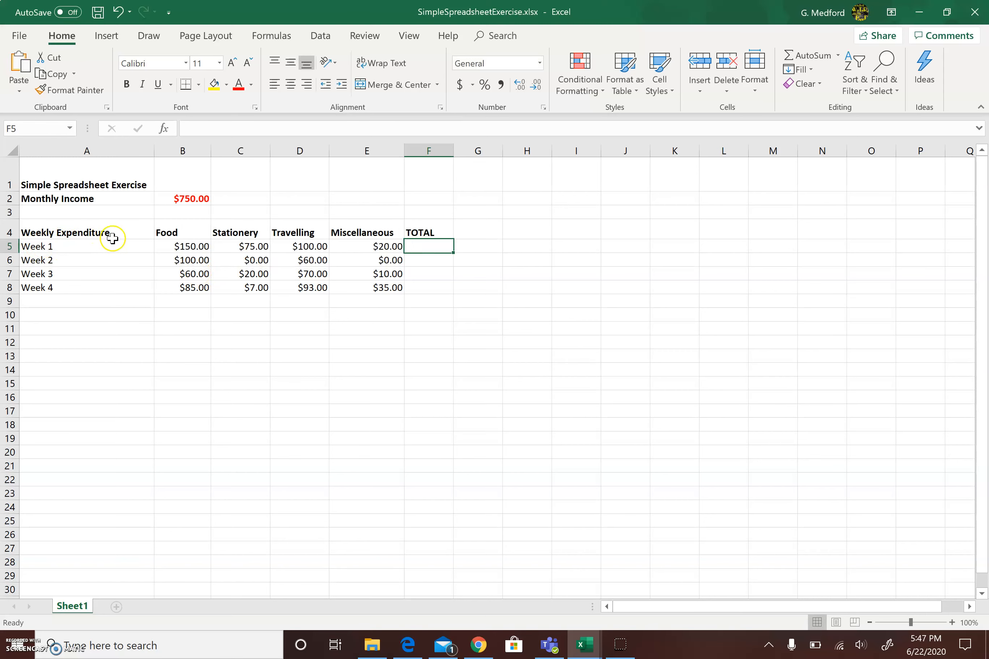
Review the Week 1 expense cells B5 to E5 that belong in the weekly total.
click(47, 247)
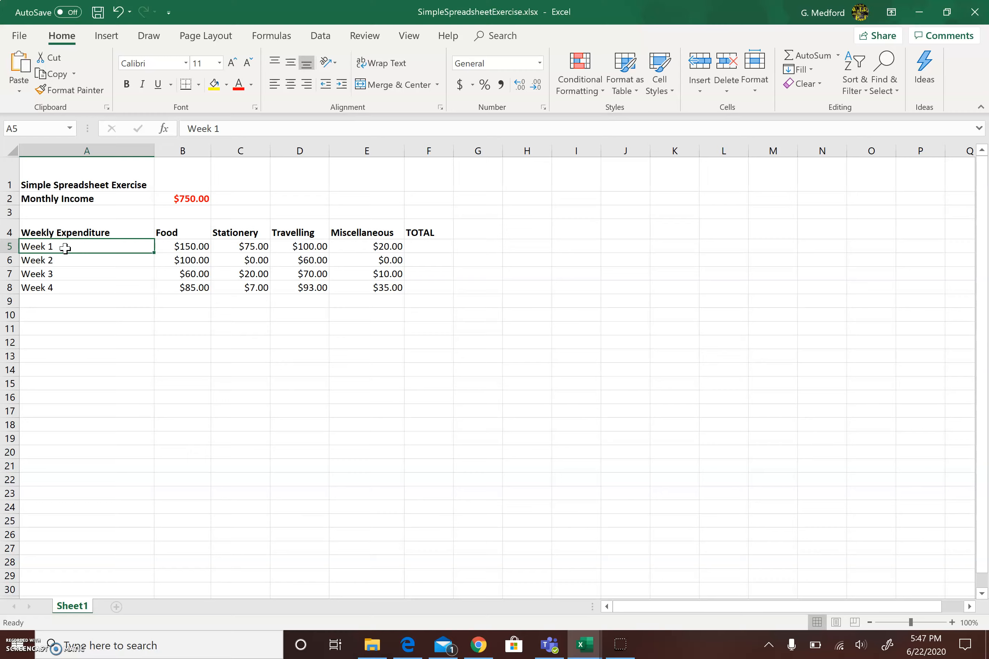
ctrl+scroll(65, 249, up, 5)
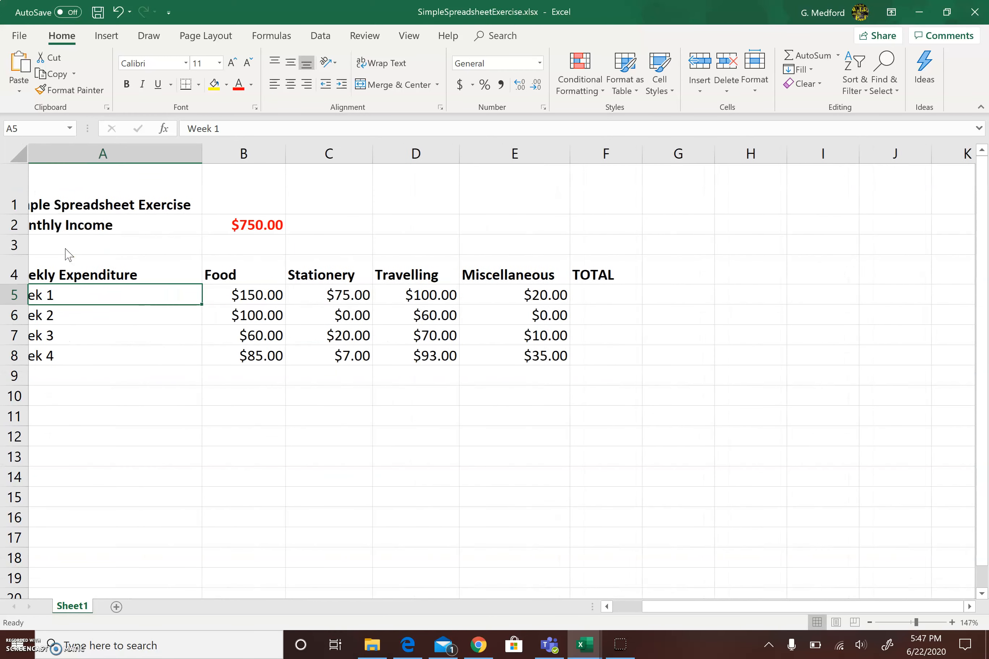
scroll(65, 249, left, 2)
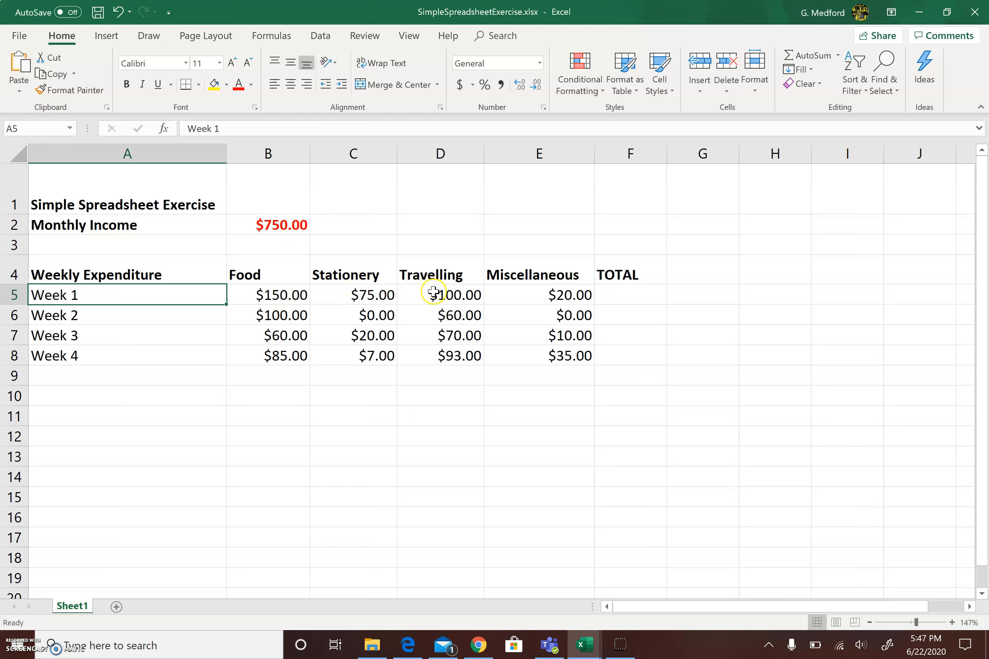
click(618, 295)
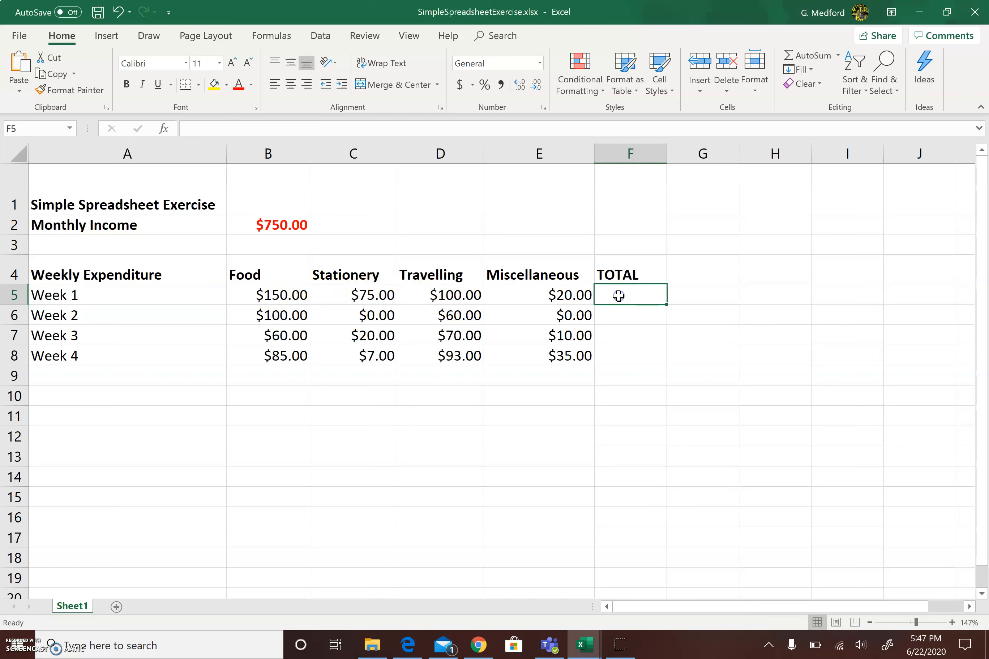
click(269, 298)
click(346, 294)
click(440, 293)
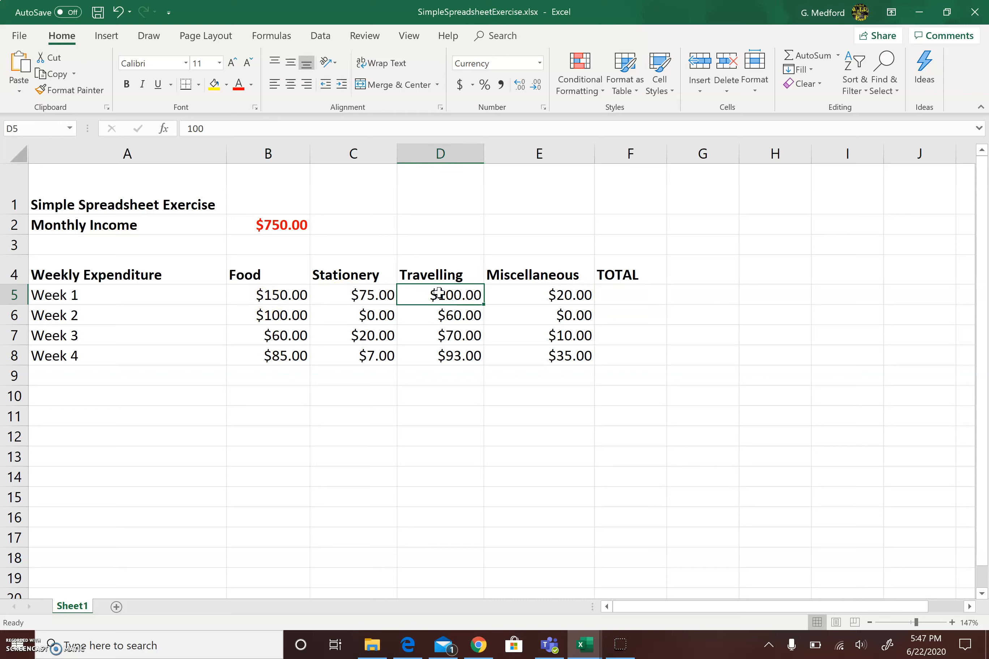
click(531, 295)
Total the Week 1 expenses in F5 with the formula =B5+C5+D5+E5 and check the entered formula.
click(610, 295)
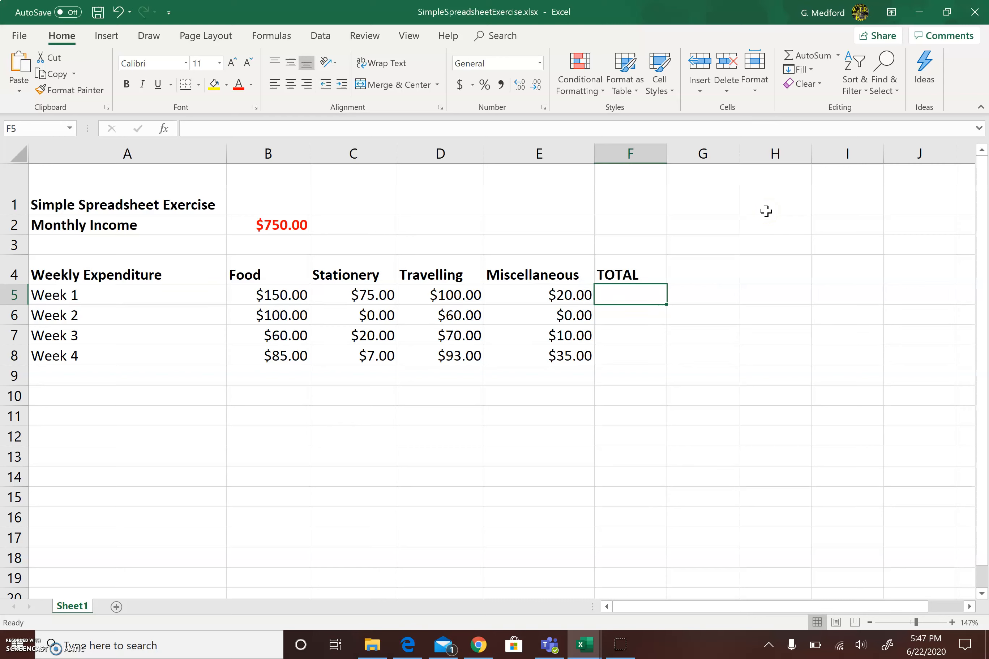
text(=)
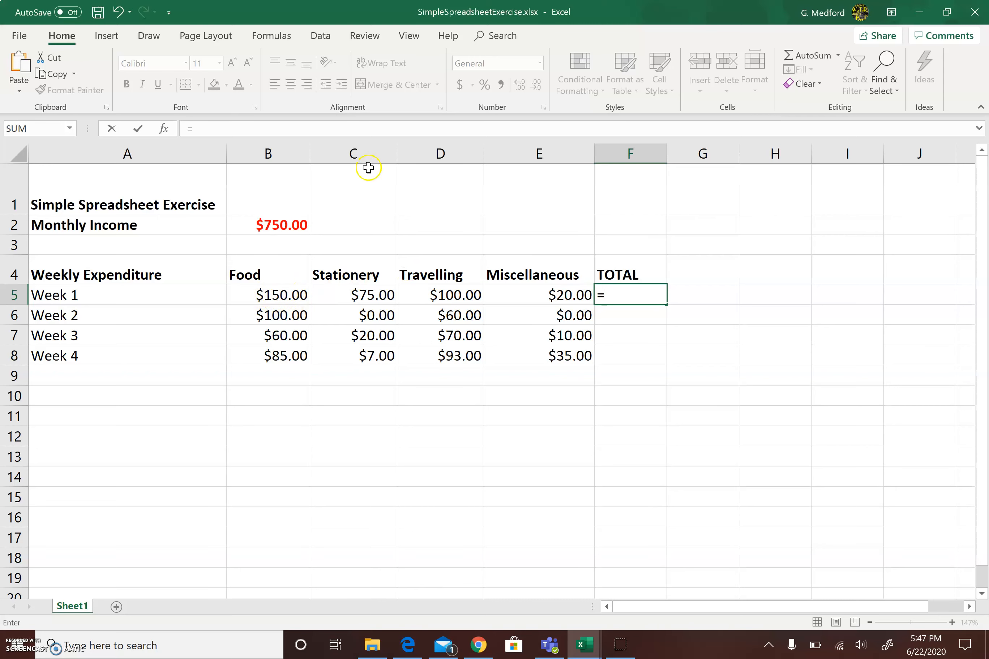
text(5)
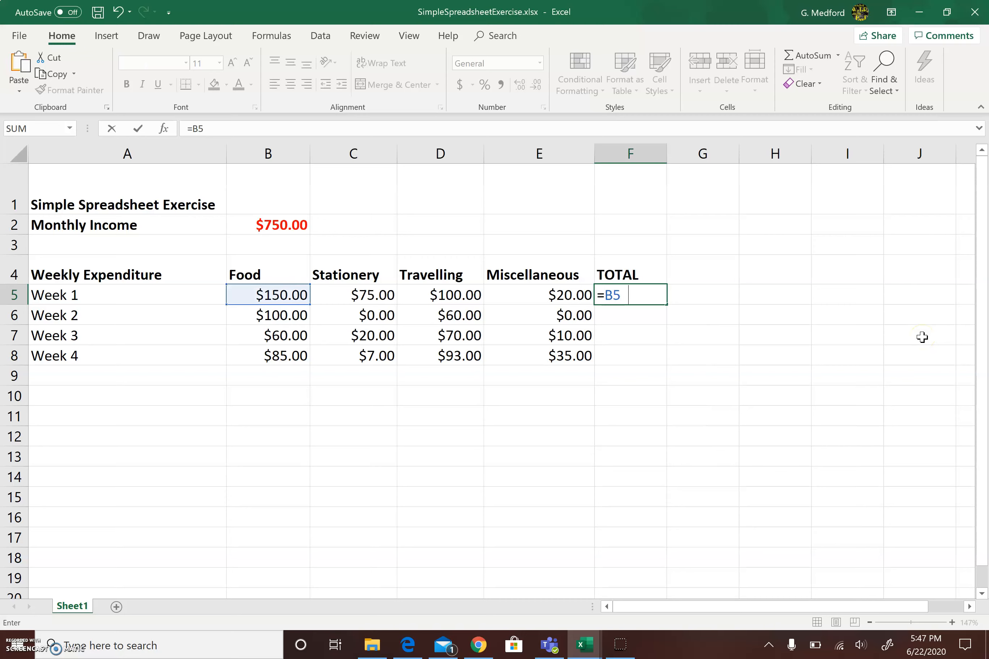
text(+C5)
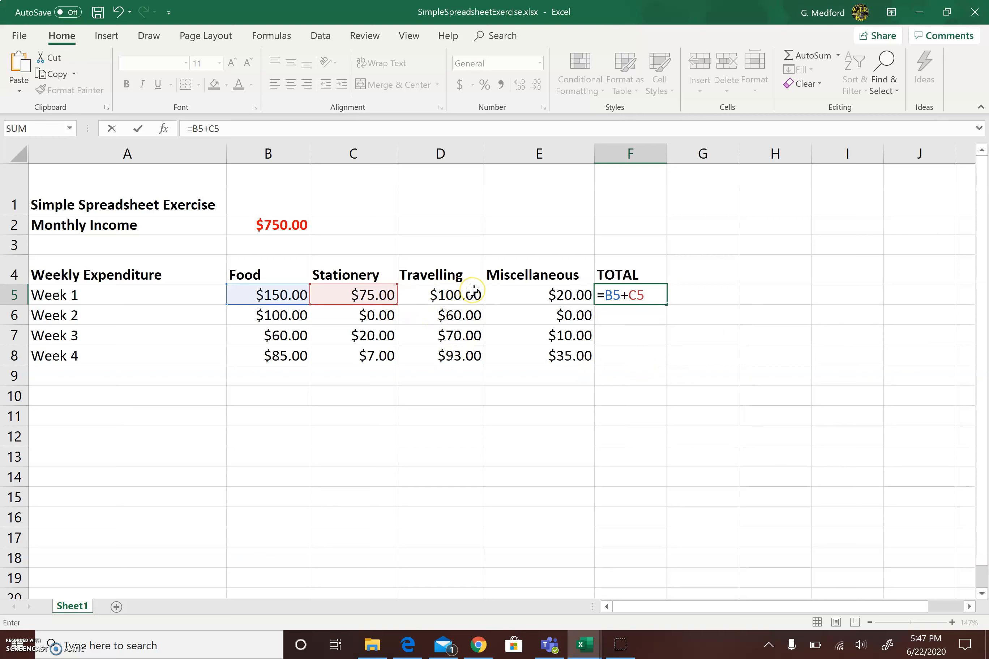
text(D)
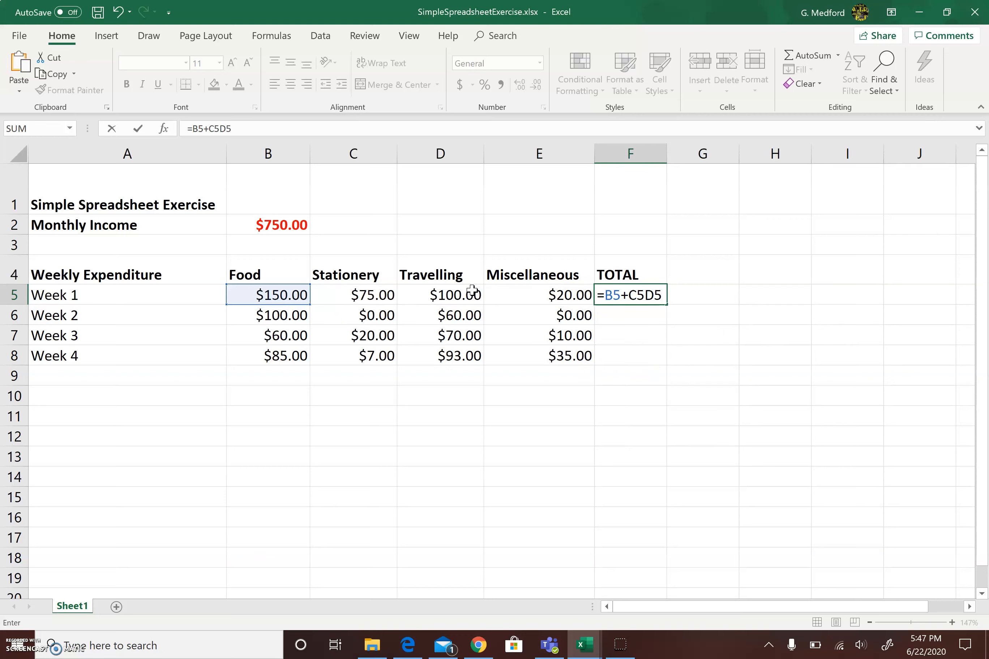
key(BackSpace)
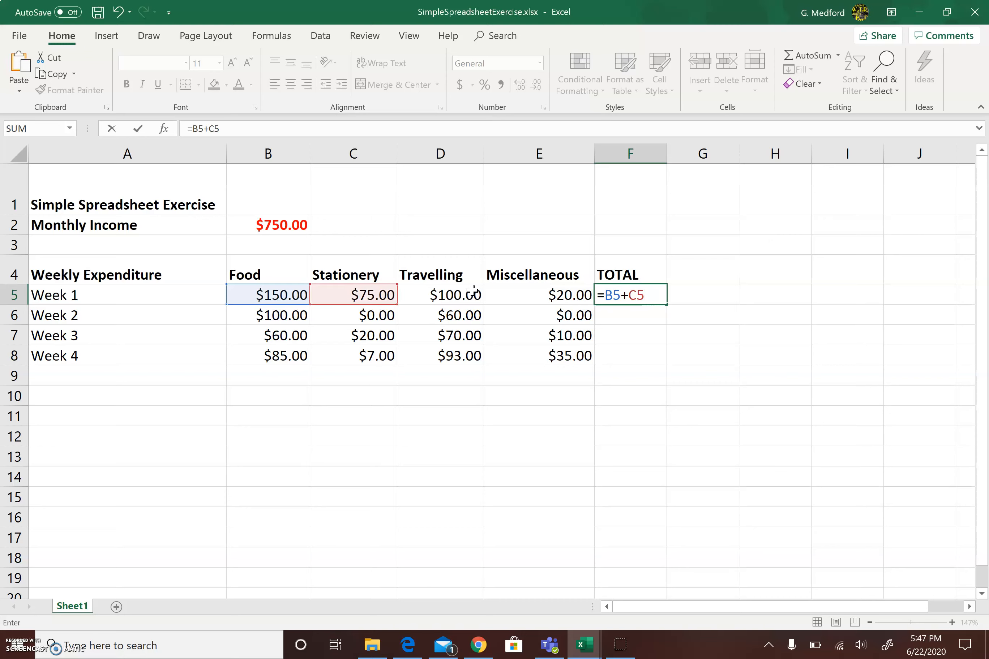
click(472, 291)
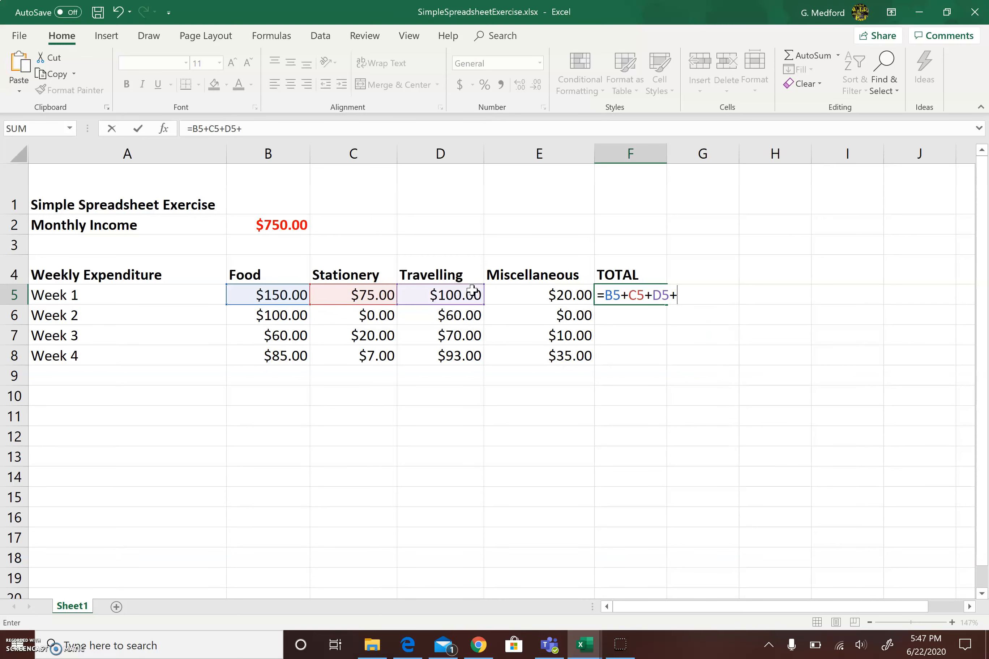
text(+E5)
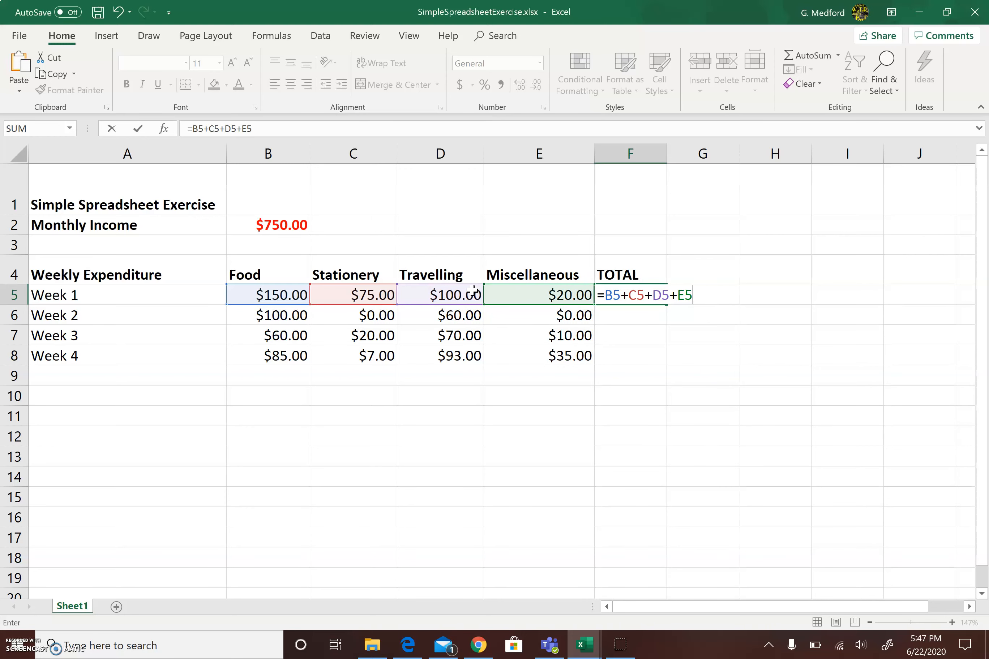
key(Return)
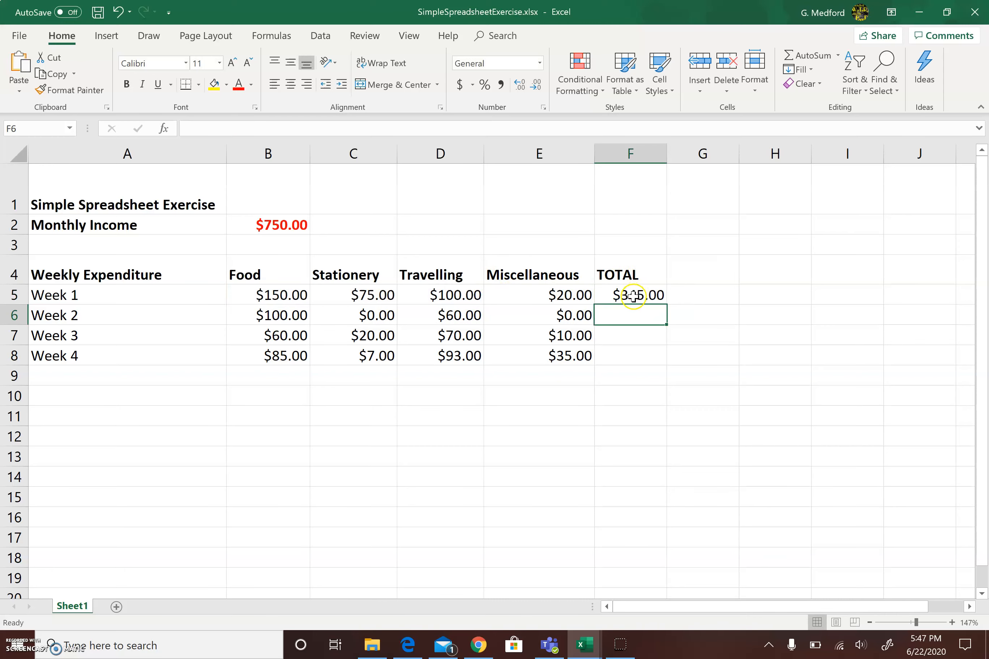
click(645, 298)
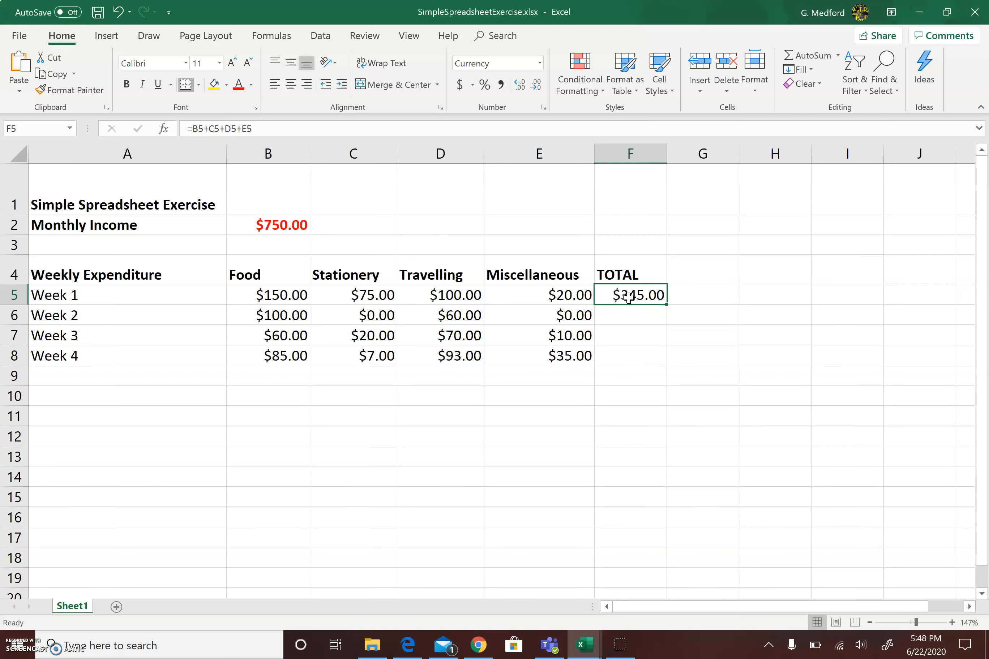
scroll(629, 298, up, 2)
mouse_move(226, 141)
mouse_down()
mouse_move(225, 170)
mouse_move(222, 140)
mouse_up()
Try AutoSum directly in F6 for the Week 2 total and clear the resulting formula.
click(639, 313)
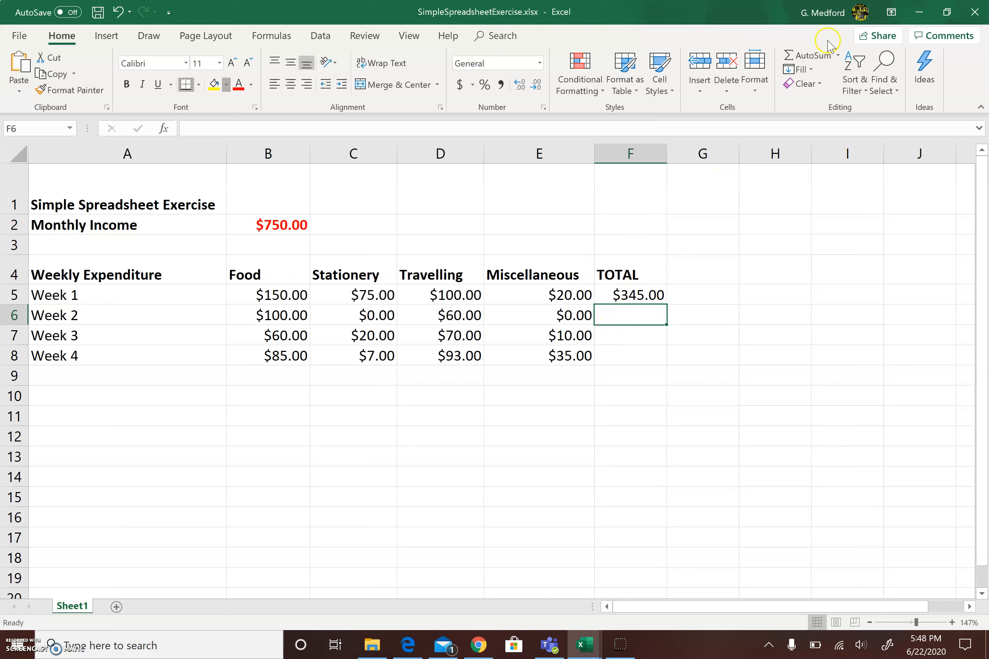
click(810, 55)
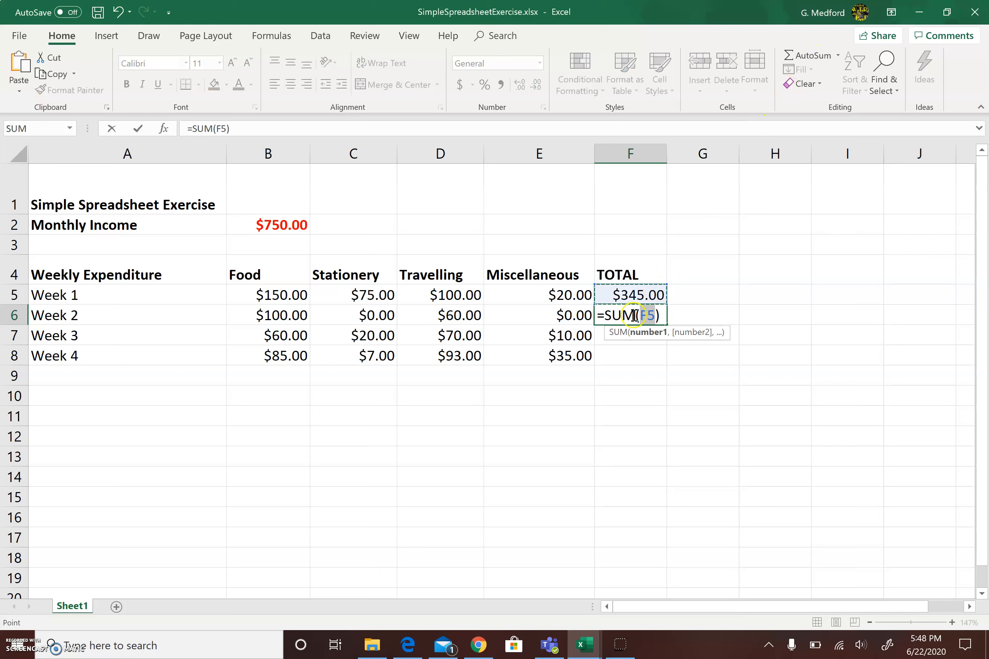
click(651, 314)
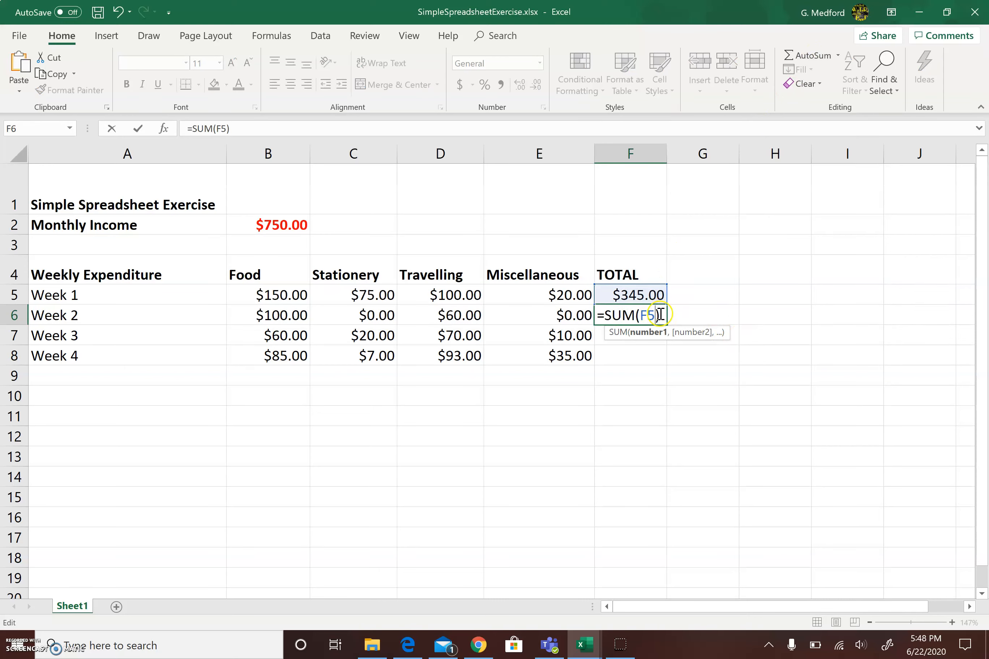
click(663, 315)
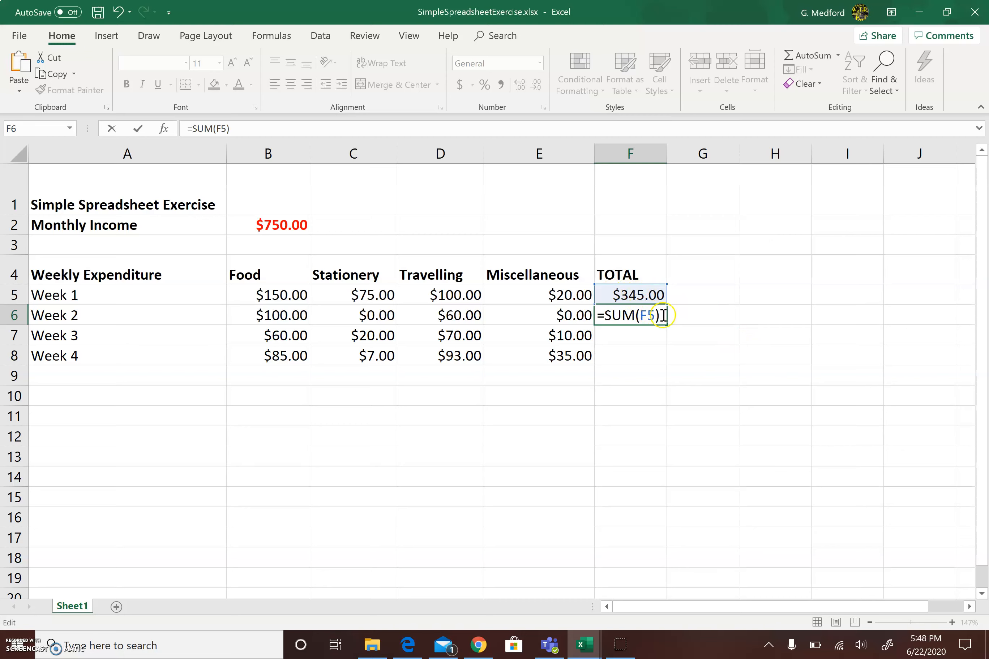
key(Return)
click(642, 317)
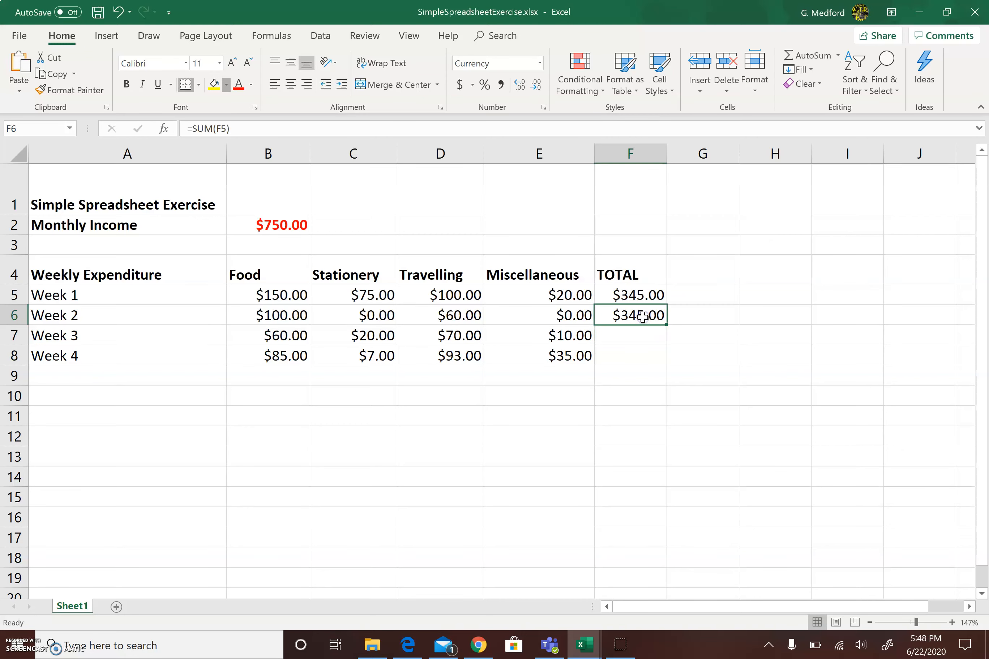
key(Delete)
Total the Week 2 expenses B6:E6 with AutoSum, placing the sum in F6.
drag(290, 316, 539, 315)
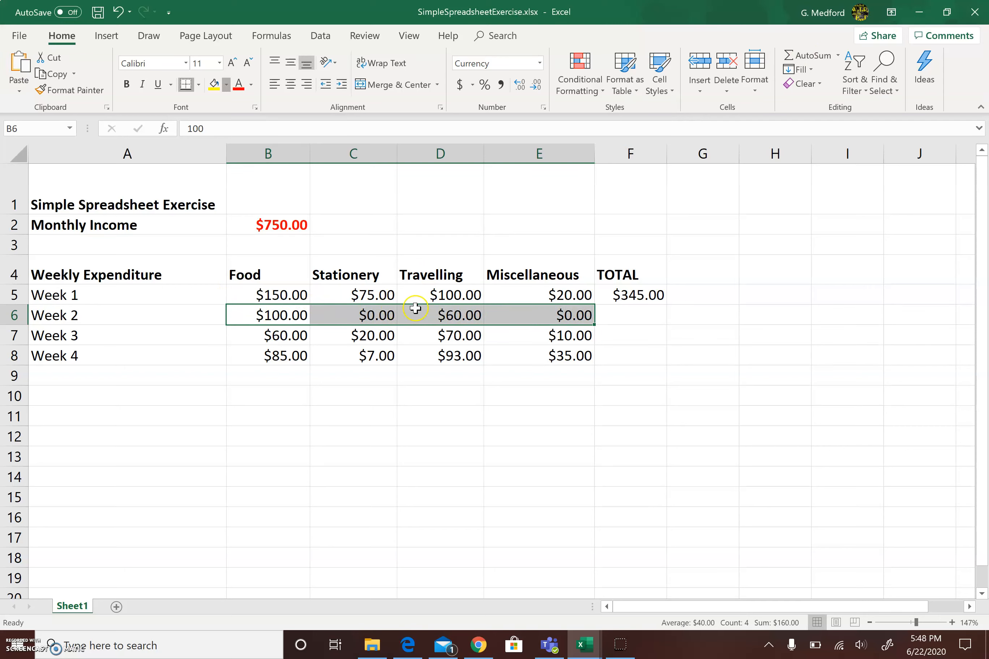
click(814, 55)
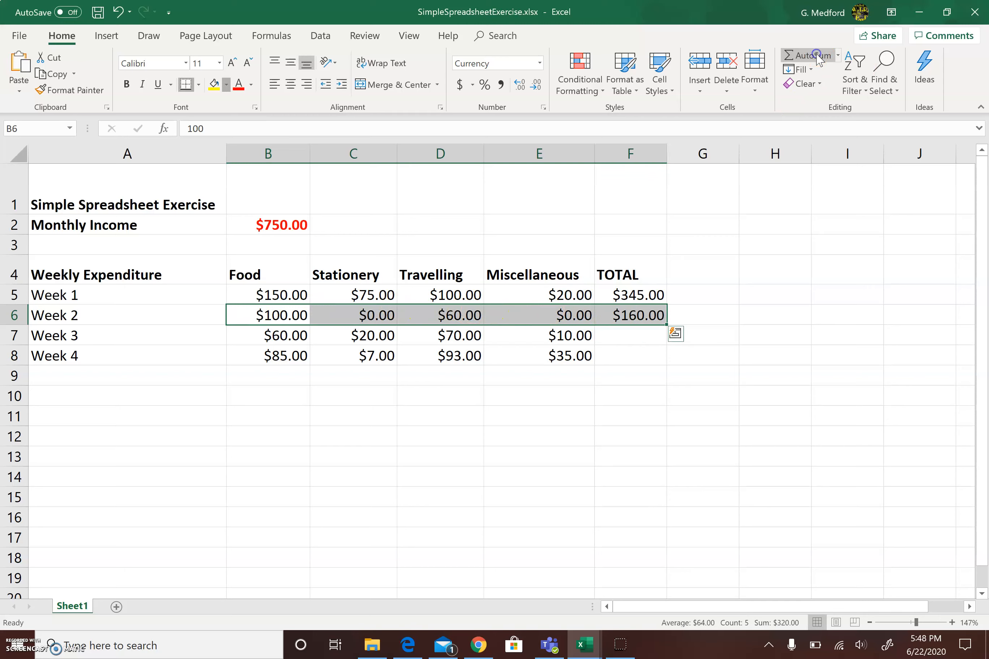
click(643, 315)
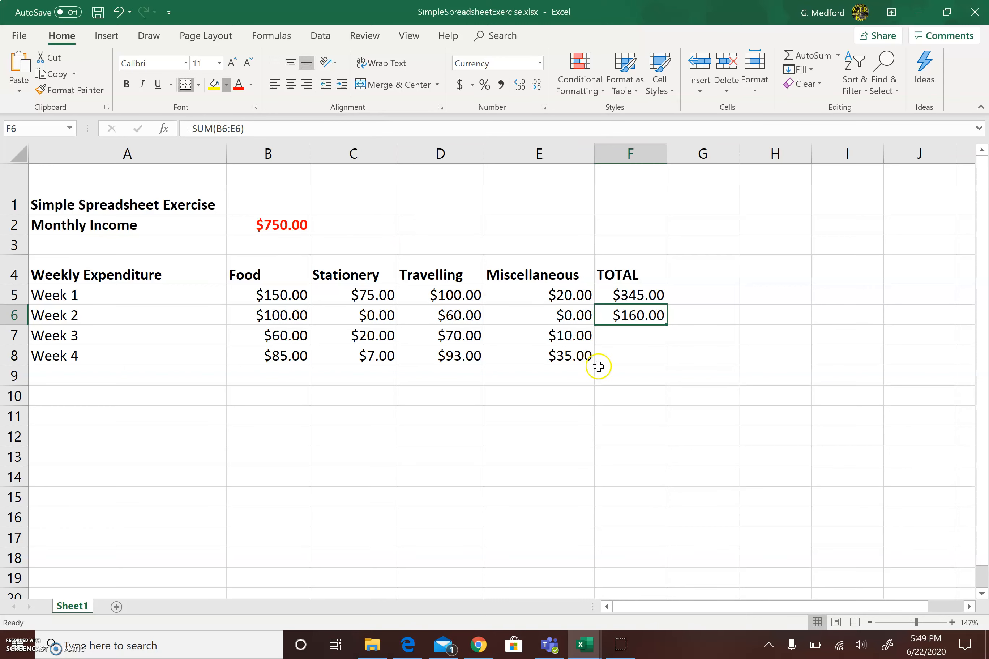
Try filling the Week 2 total formula from F6 down to F8, inspect the copied formula, and undo the fill.
click(624, 334)
click(638, 317)
drag(666, 325, 665, 364)
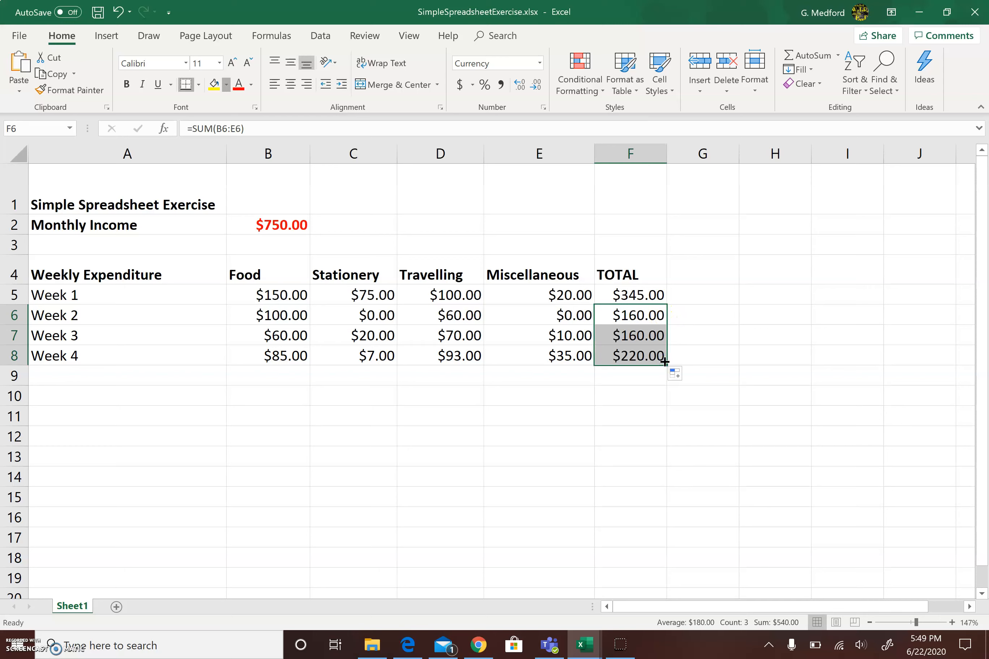
click(650, 312)
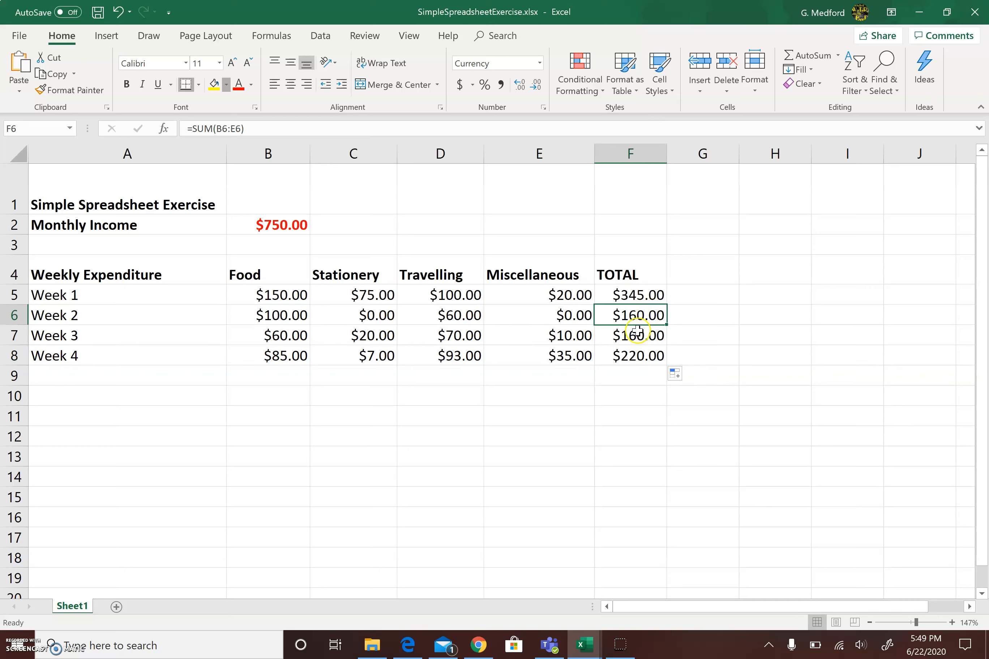
click(639, 336)
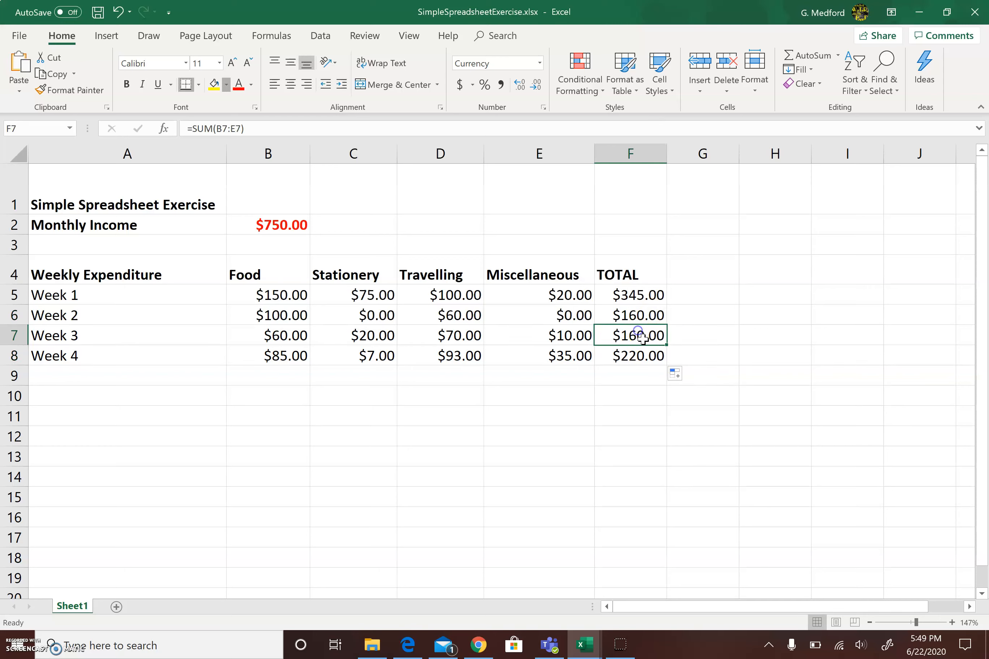
click(119, 12)
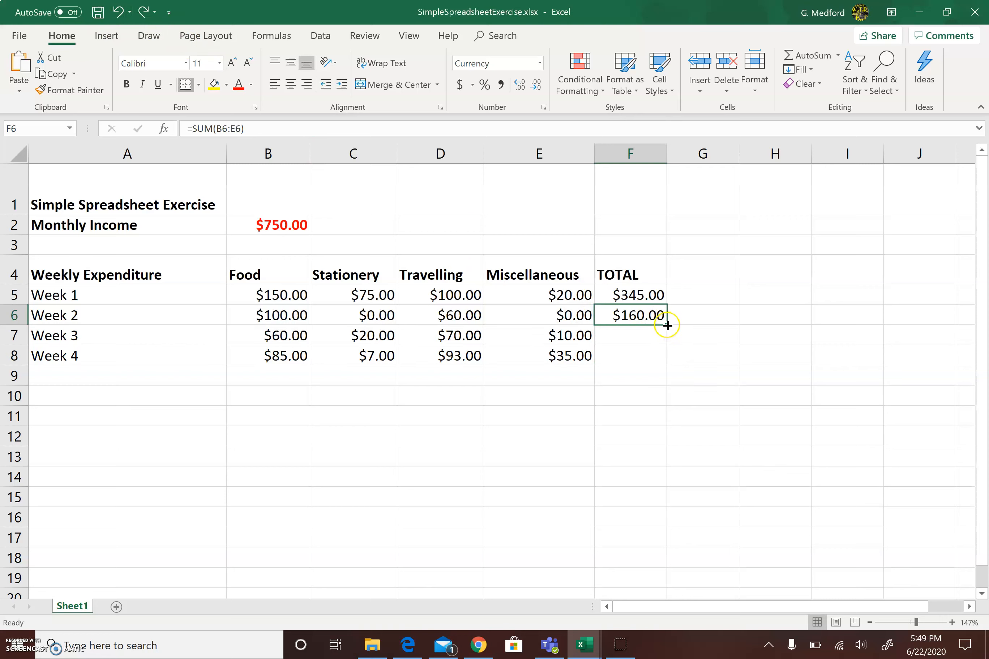
Fill the total formula from F6 down through F8 for Weeks 3 and 4 and check the TOTAL column's formulas.
drag(666, 324, 667, 364)
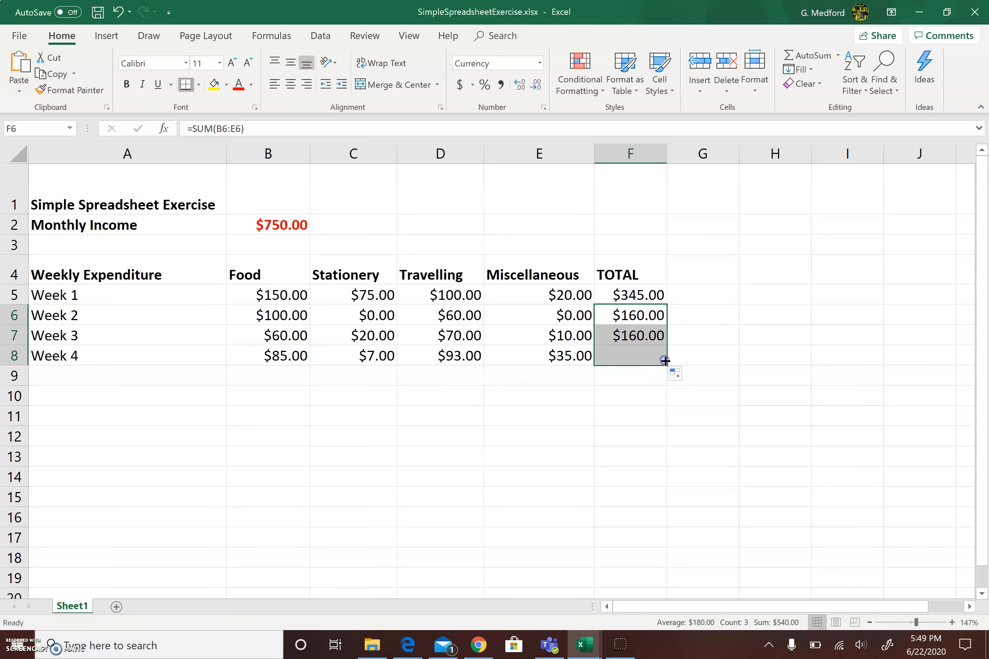
click(650, 337)
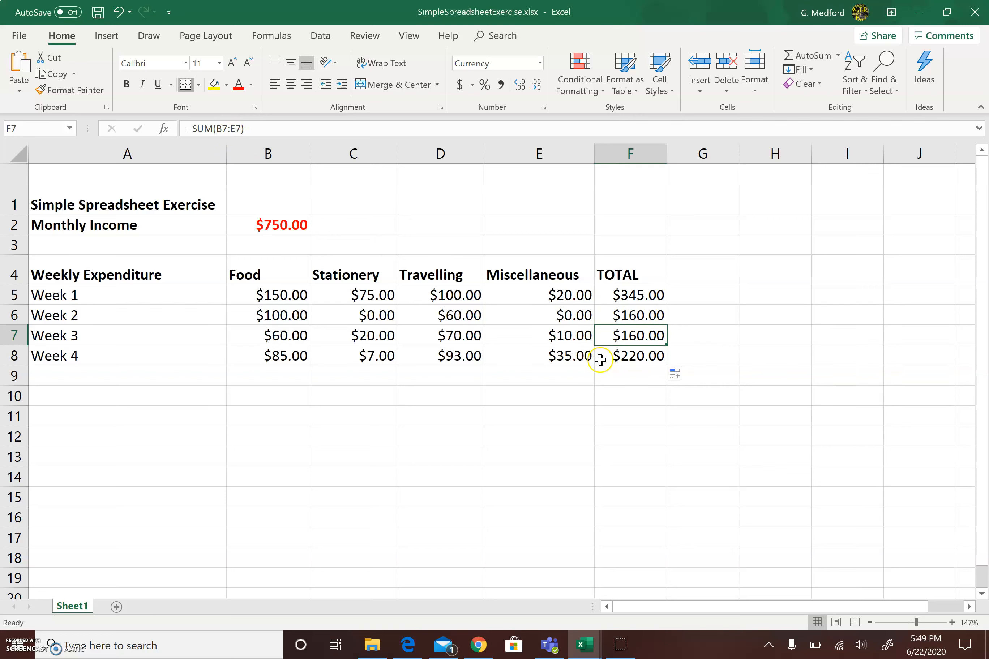
click(627, 351)
click(631, 337)
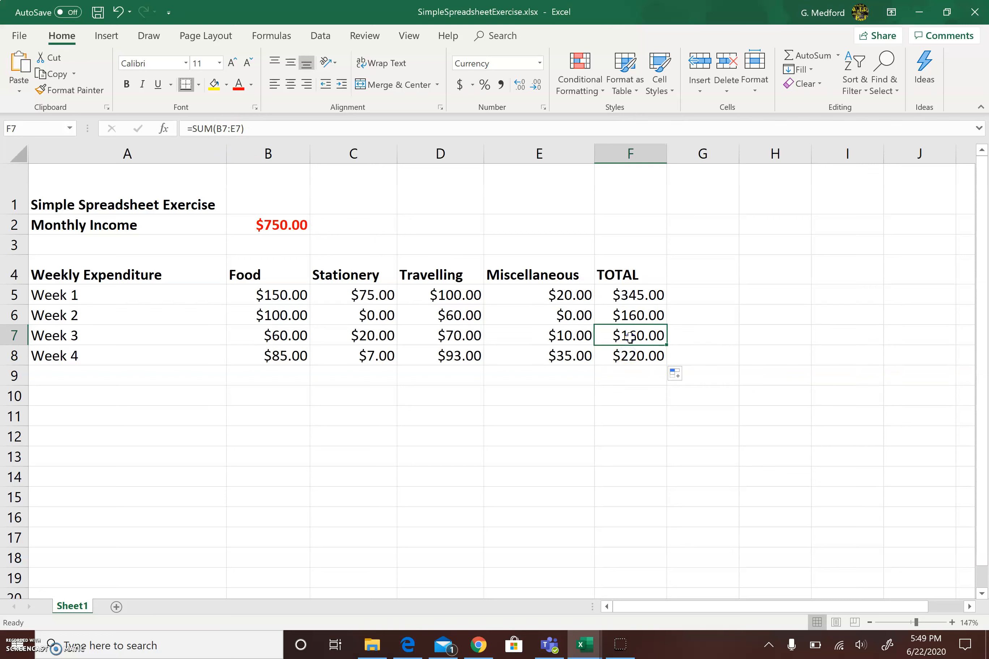
click(630, 316)
click(631, 295)
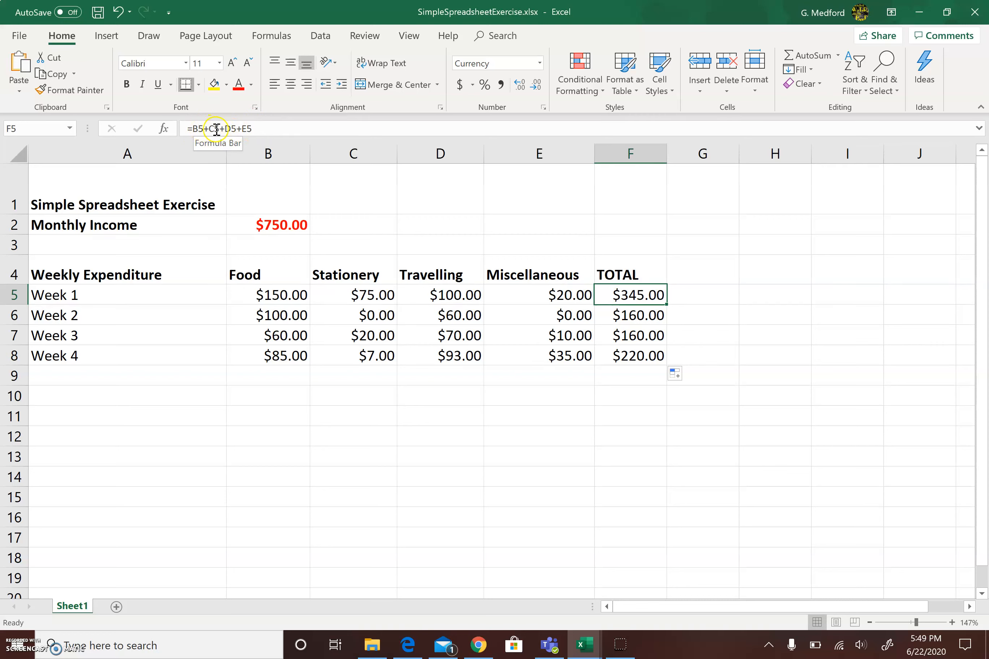
Review the formulas behind the Week 1 to Week 4 totals in F5:F8, comparing the cell-by-cell addition with the SUM ranges.
click(633, 313)
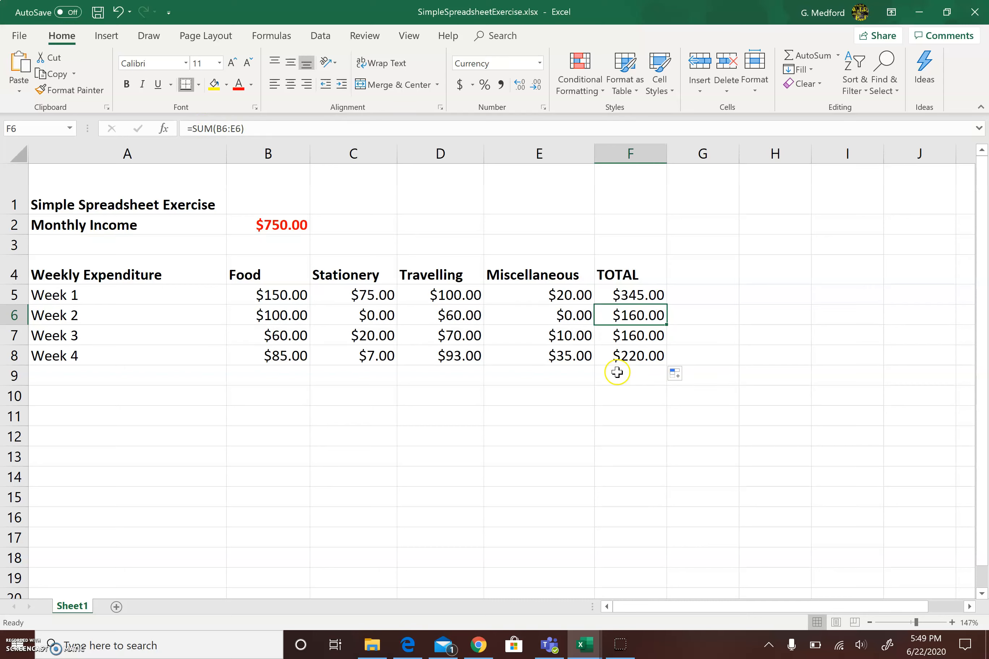
click(631, 335)
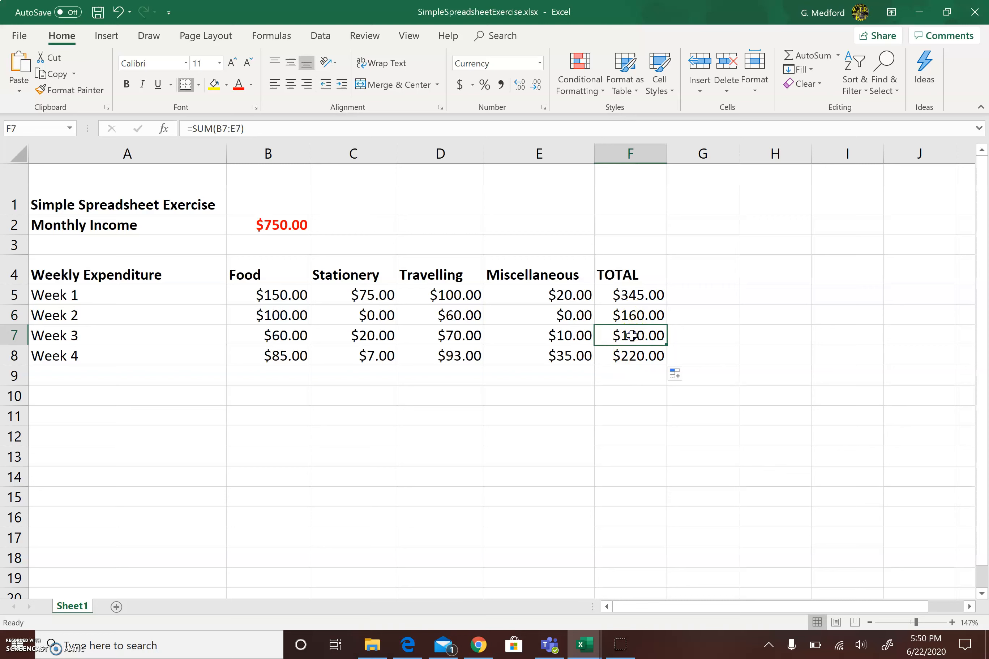
click(634, 355)
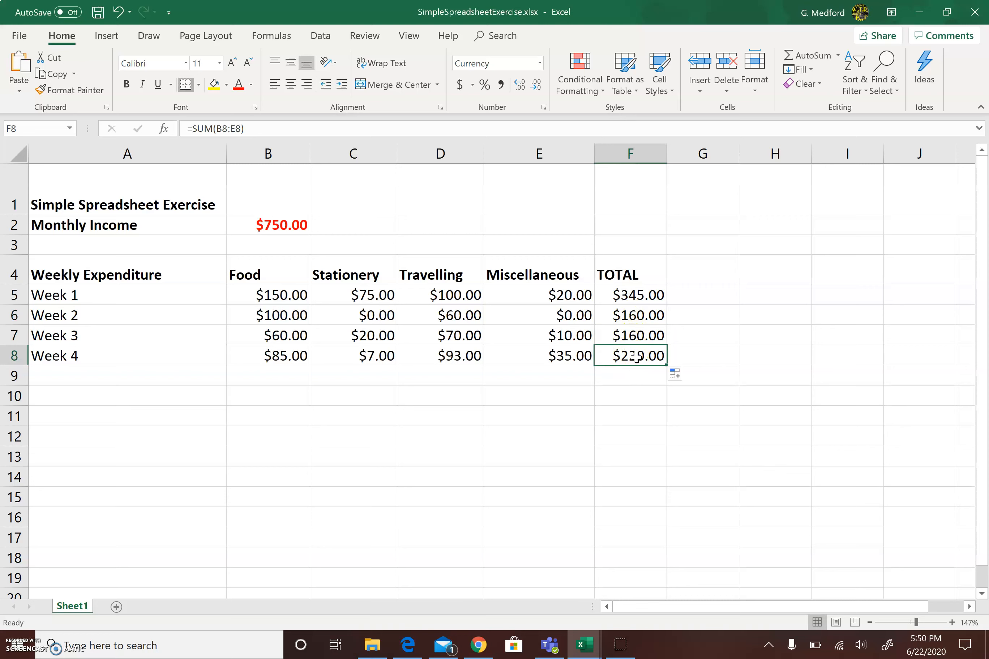
click(633, 335)
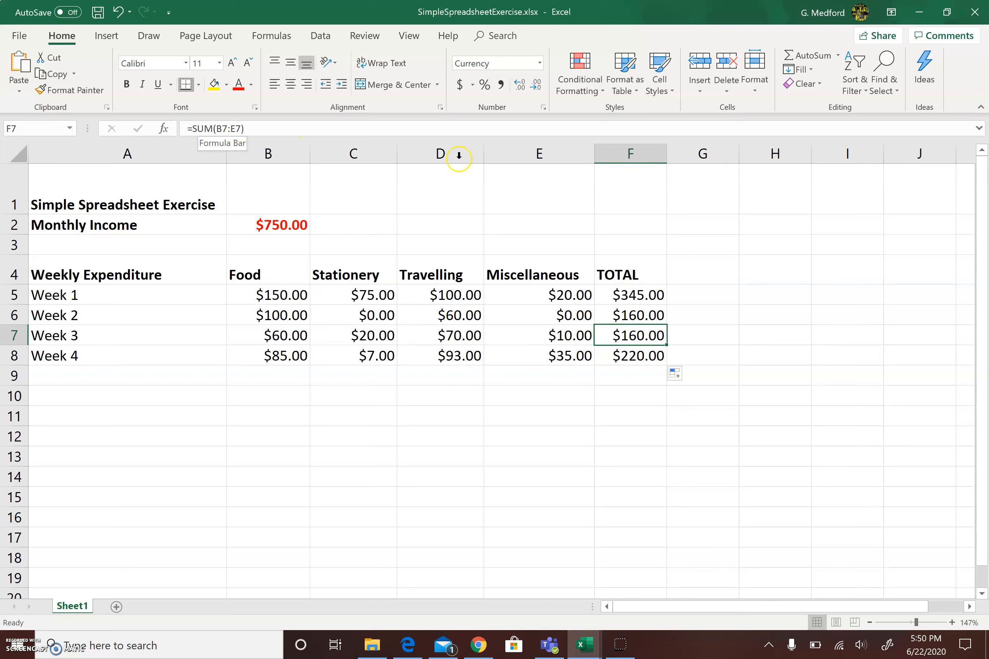
click(631, 354)
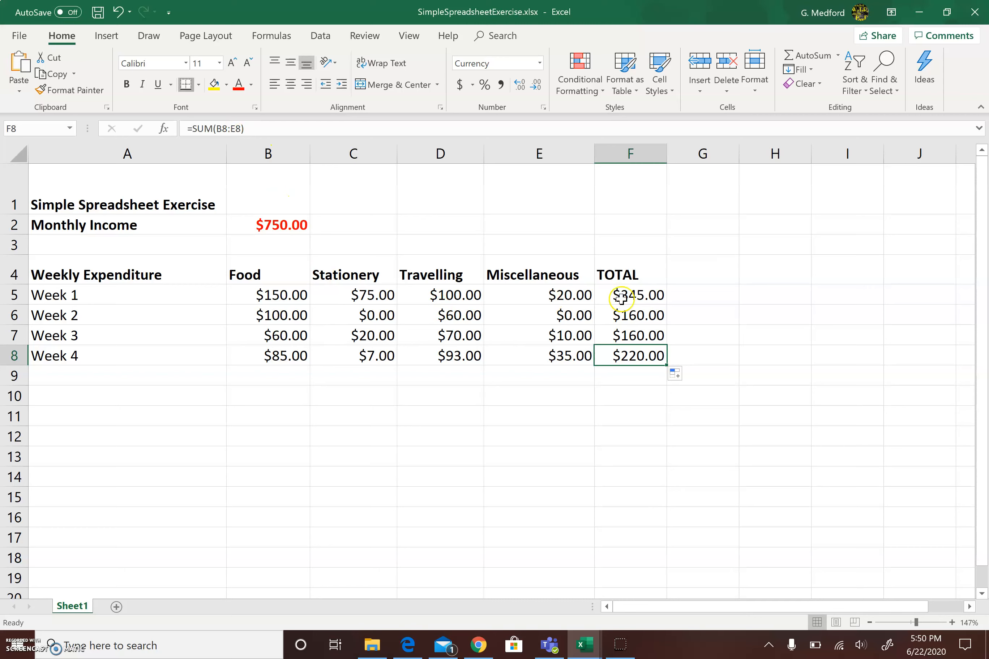
click(631, 294)
click(631, 314)
click(631, 335)
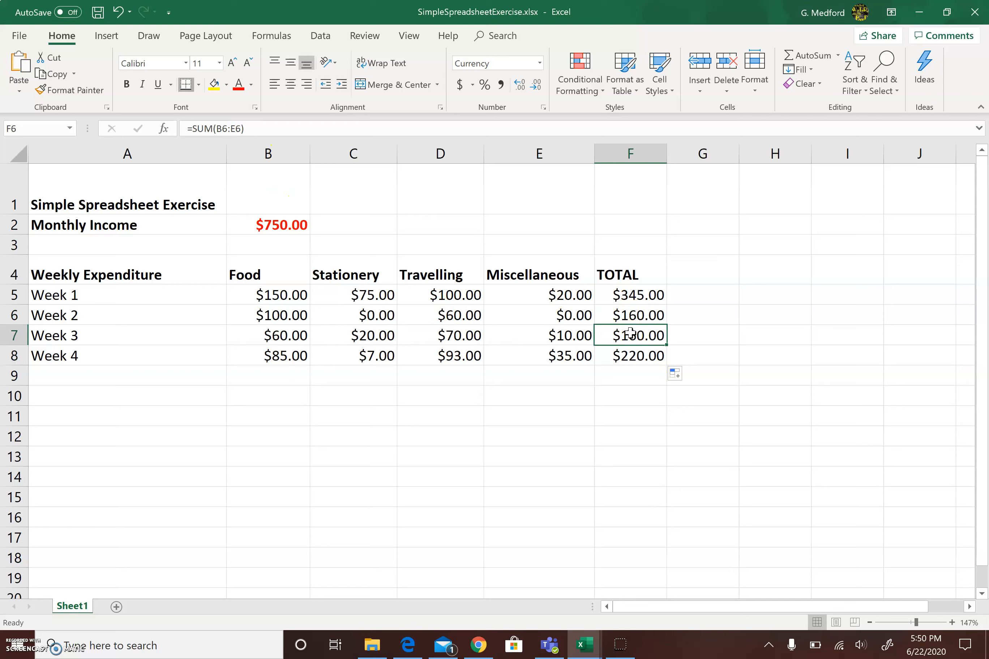
click(631, 357)
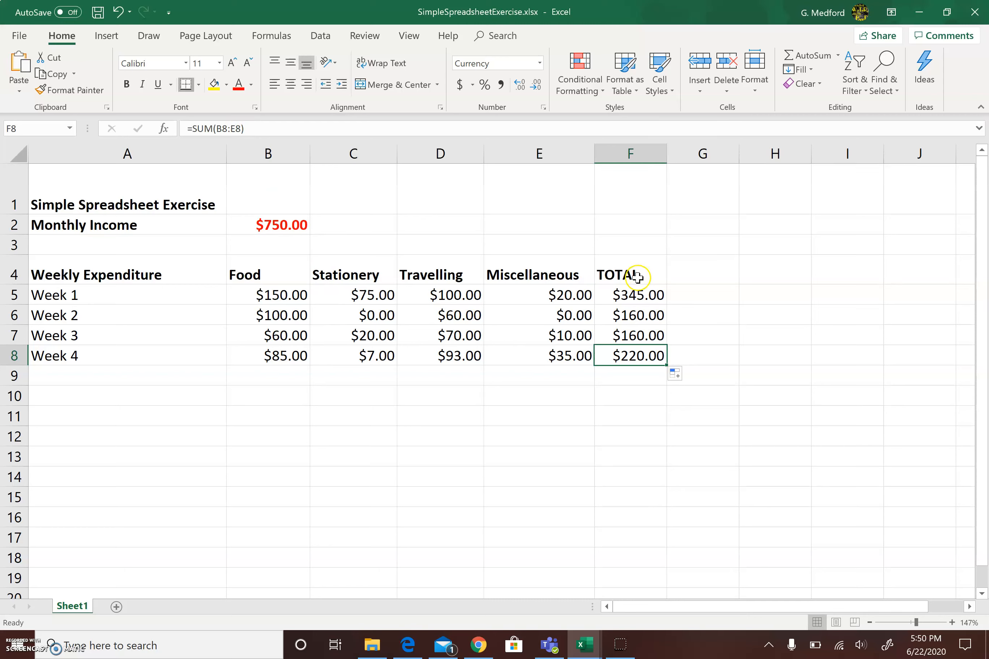
click(637, 297)
click(641, 316)
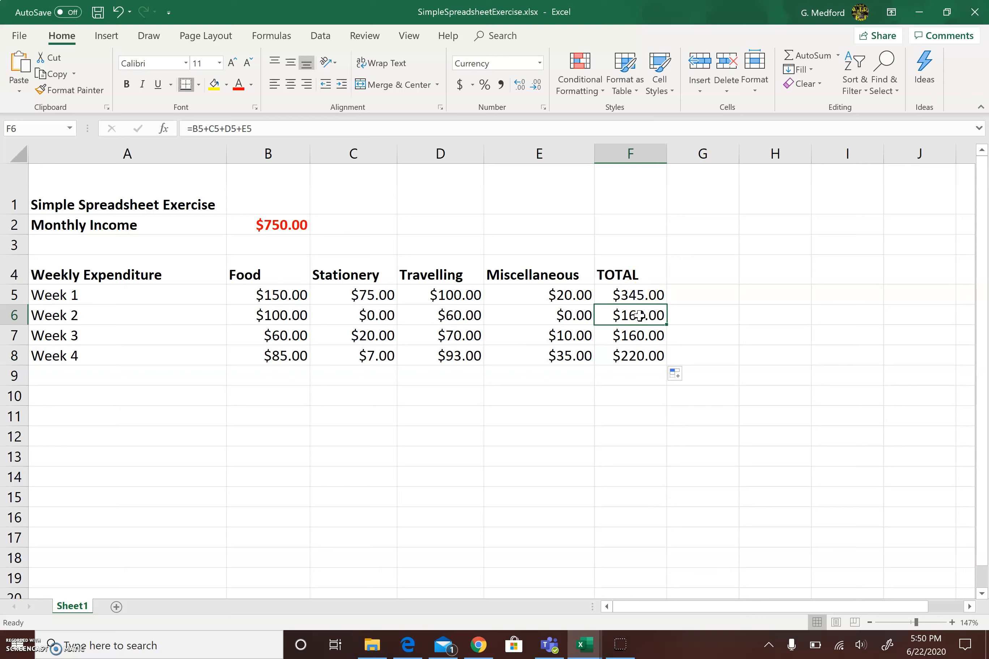
key(Down)
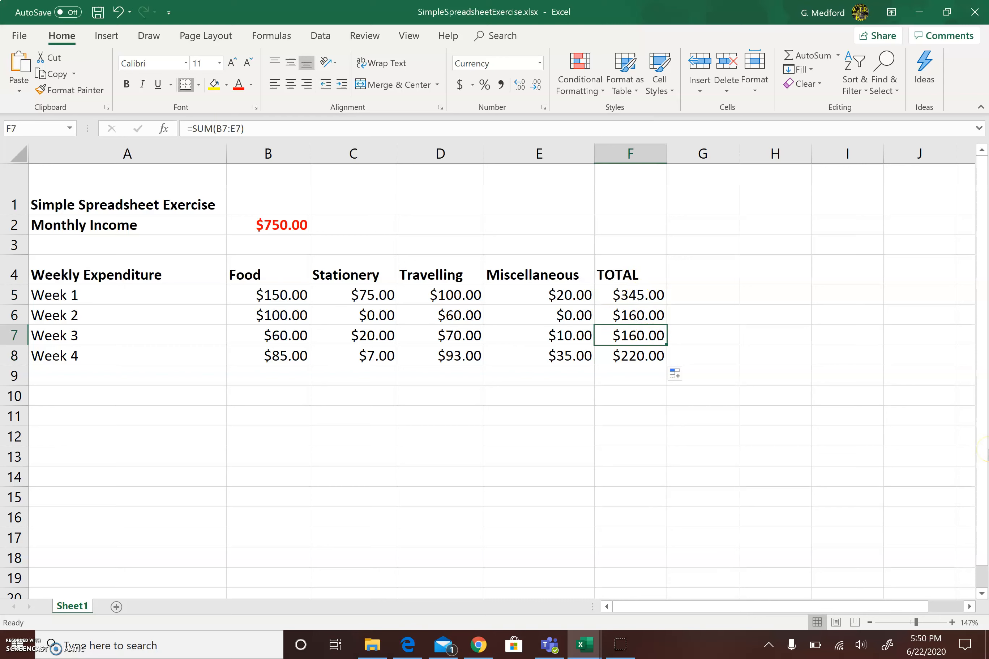
key(Down)
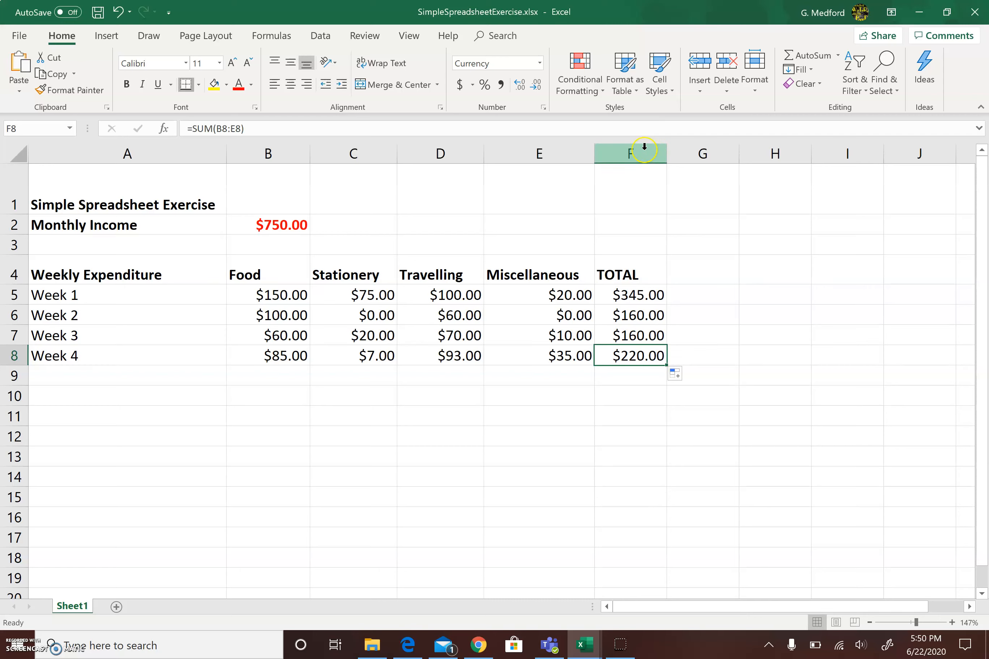
Label cell A10, below the weekly expenses, as Savings.
click(123, 404)
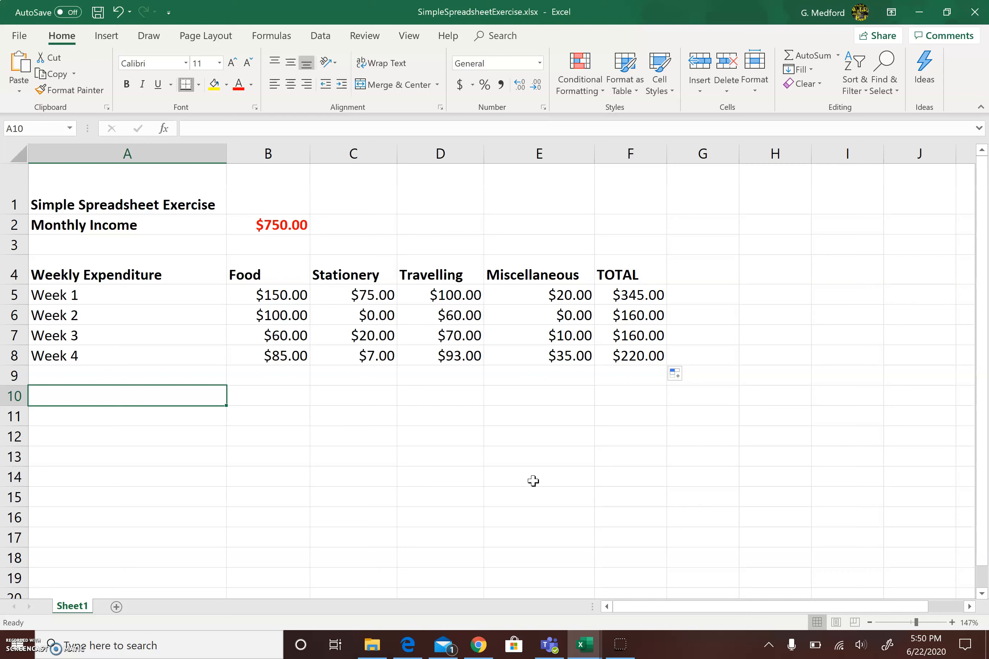
text(sAVINGS)
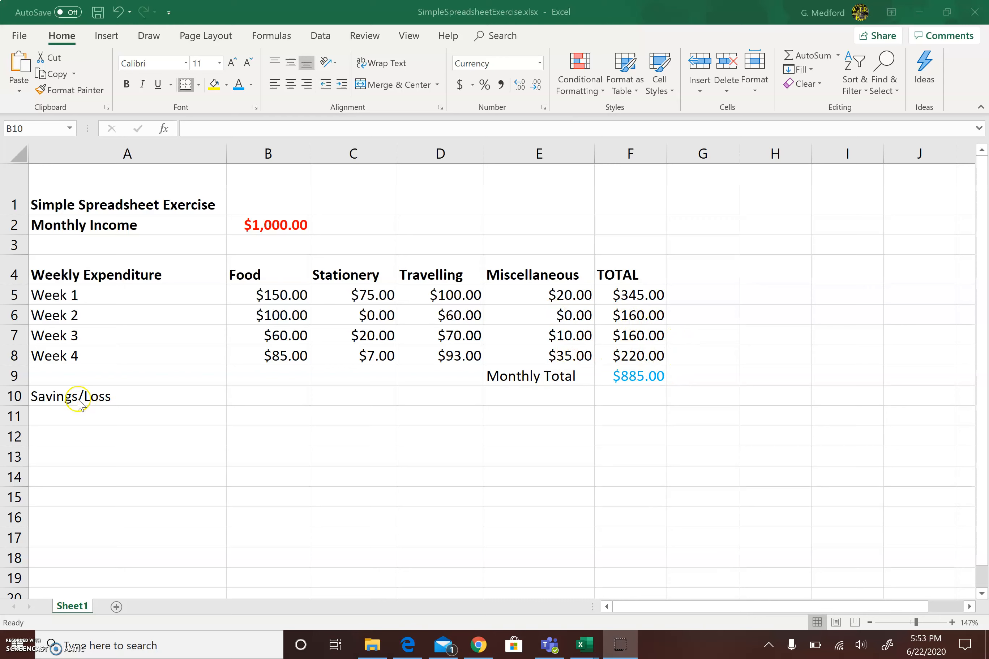
click(120, 400)
double_click(120, 400)
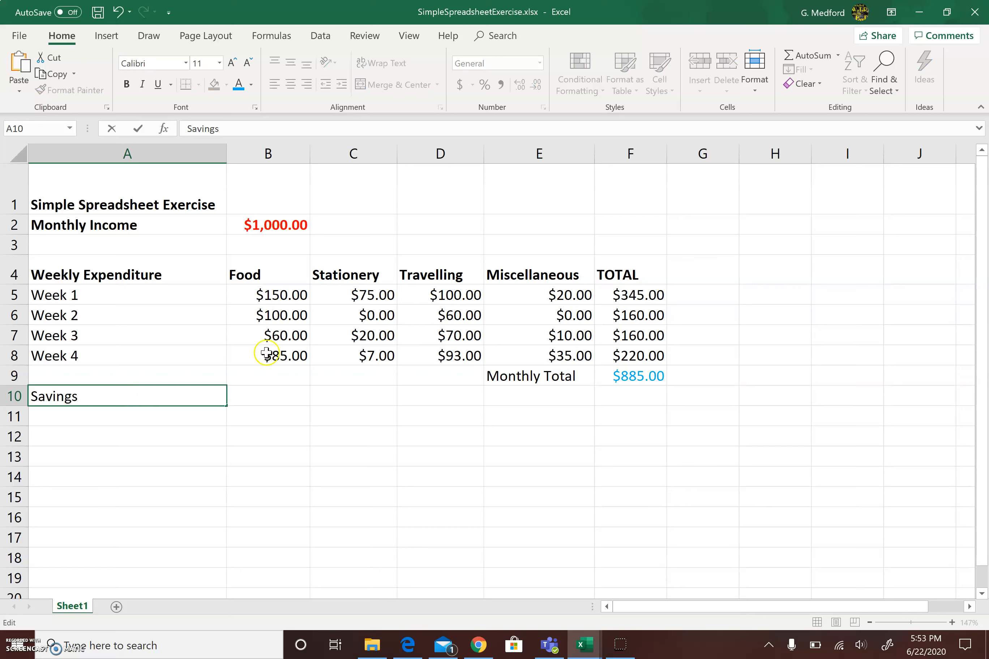
Calculate the savings in B10 by subtracting the monthly total from the monthly income with the formula =B2-F9.
click(267, 395)
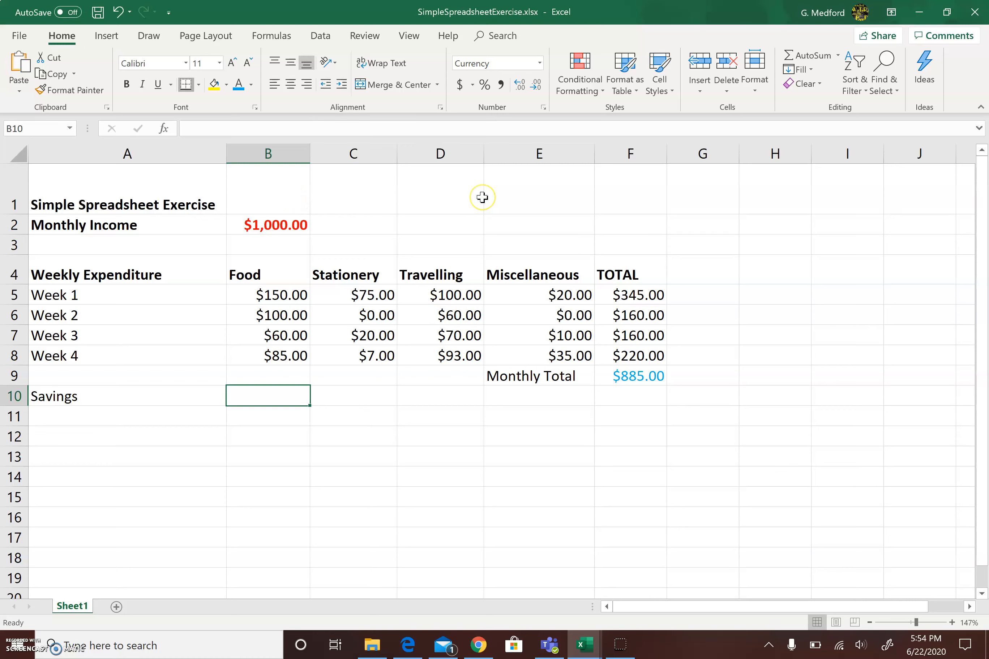
text(=)
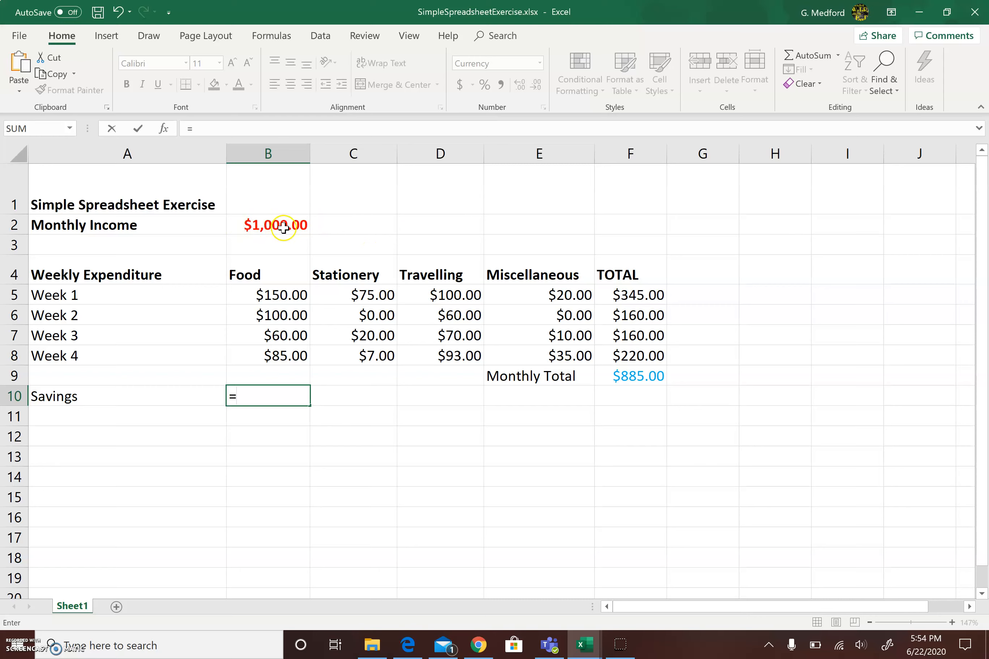
text(2)
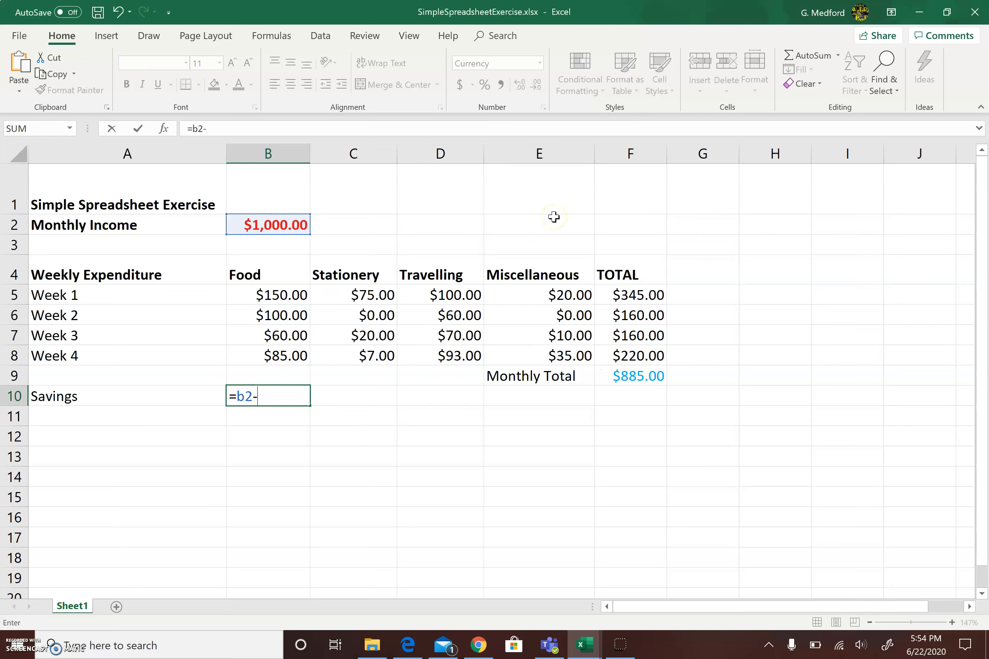
text(-f)
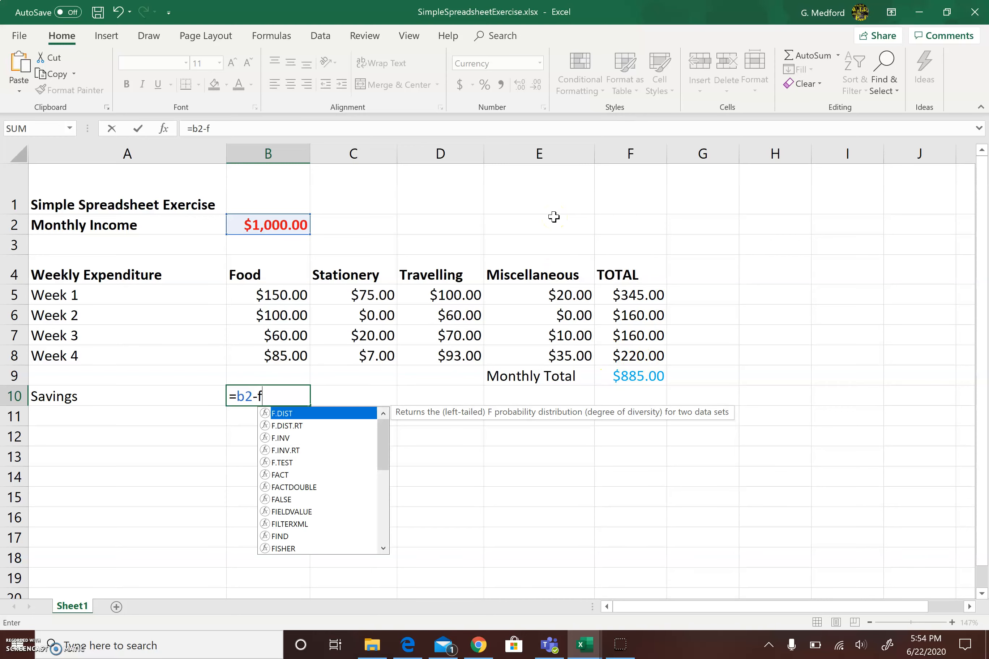
text(9)
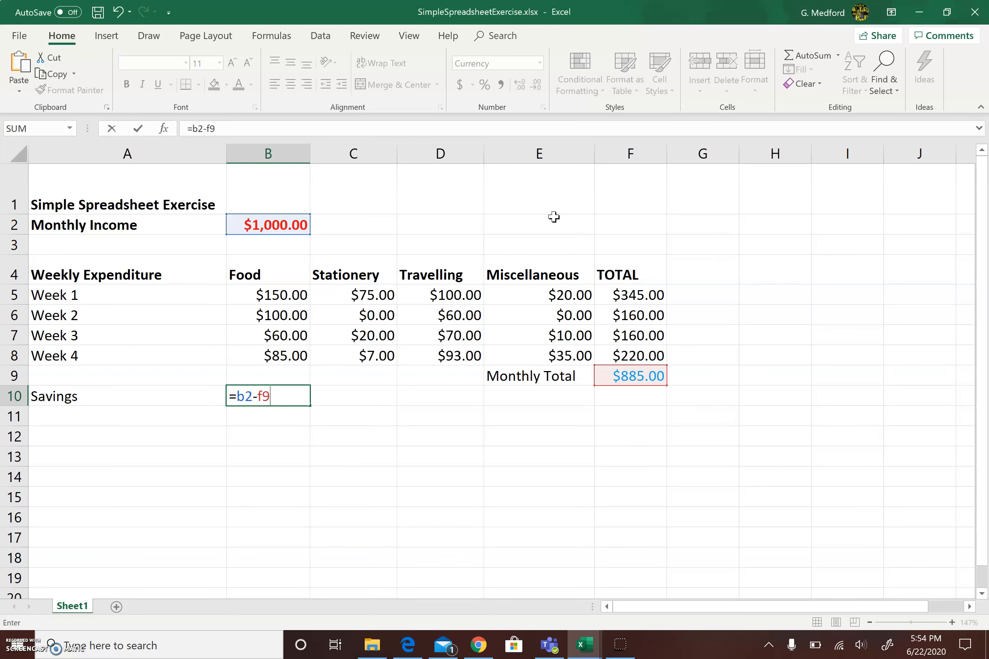
key(Return)
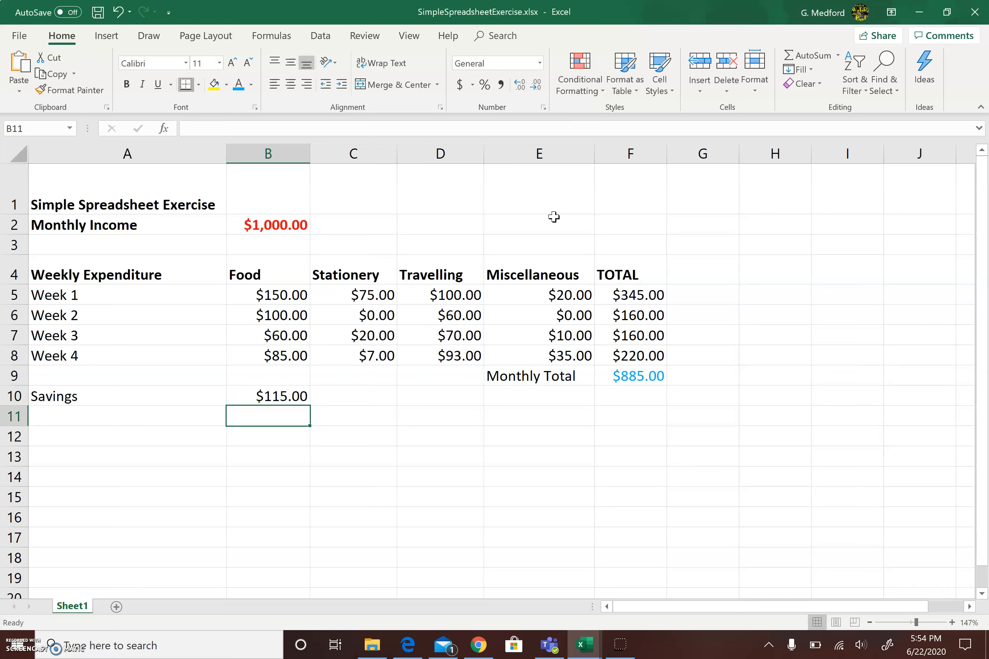
Format the savings amount in B10 as bold with the standard purple font colour.
click(295, 392)
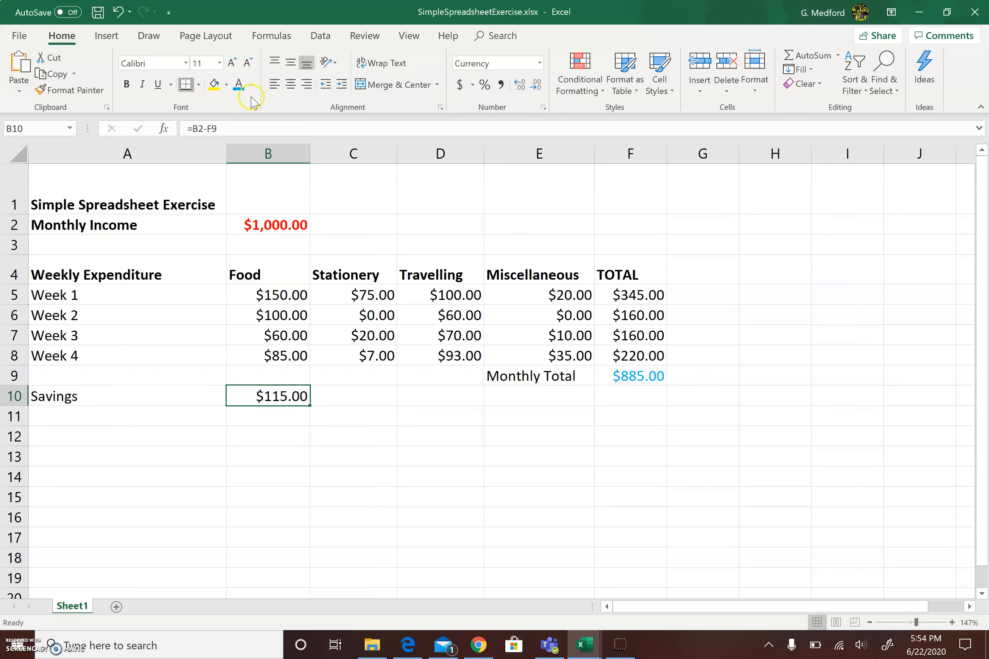
click(252, 85)
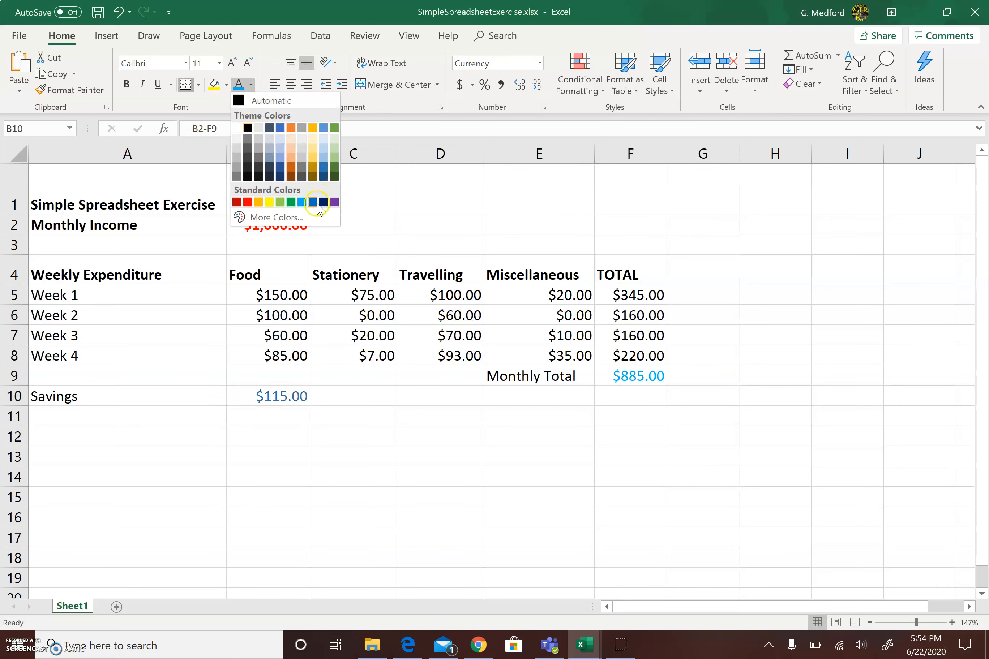
click(317, 203)
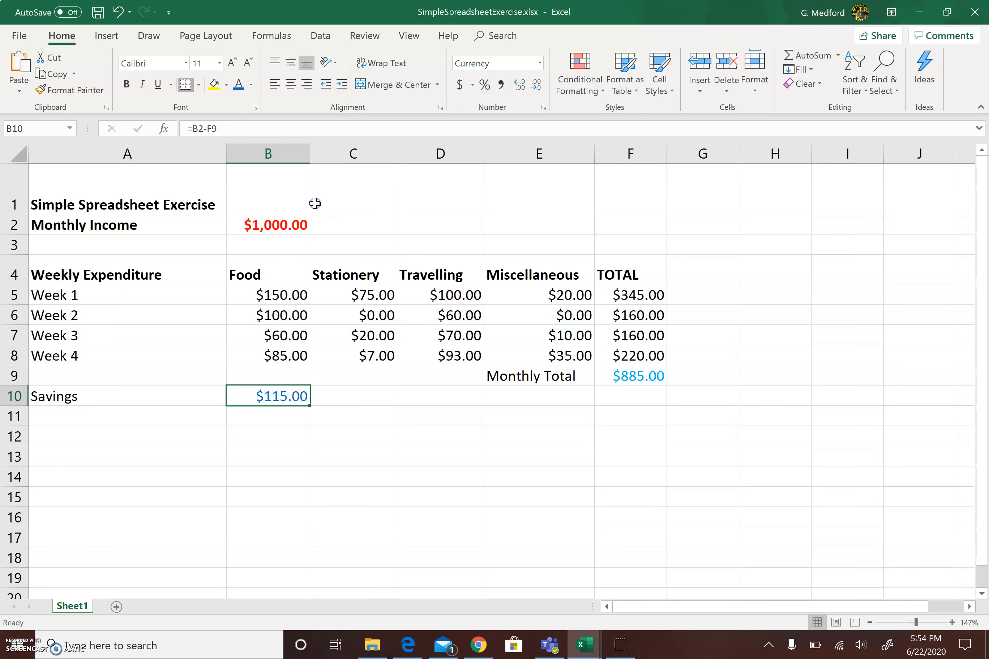
click(251, 85)
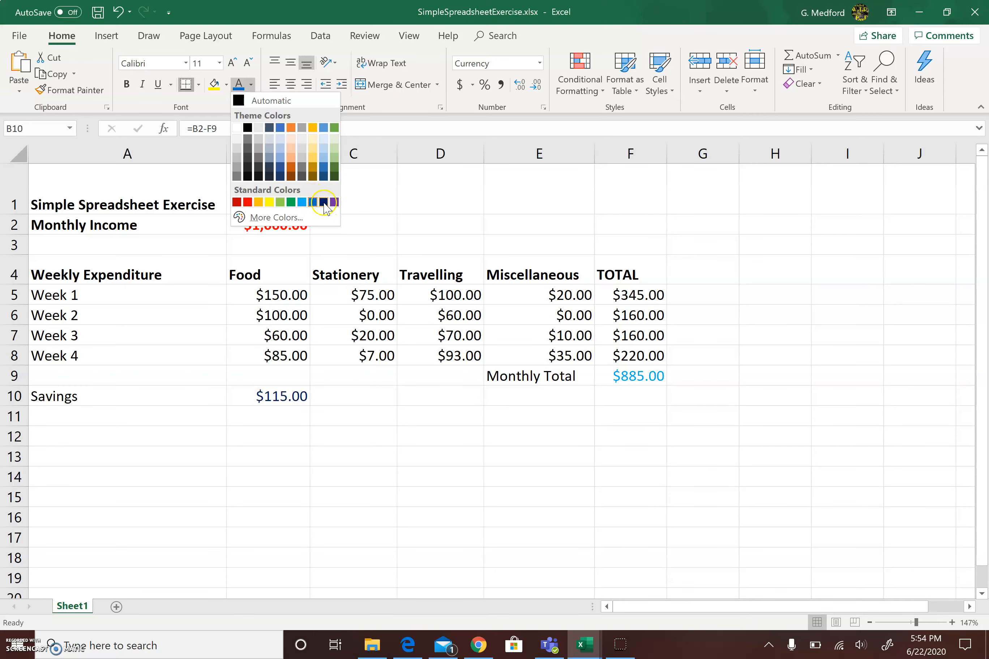
click(334, 202)
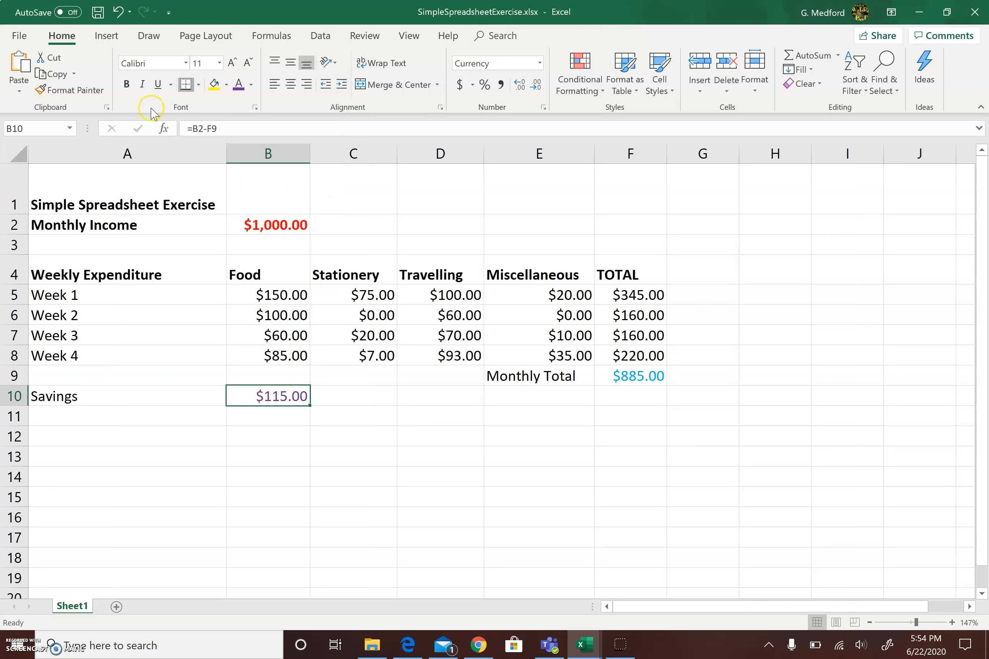
click(126, 83)
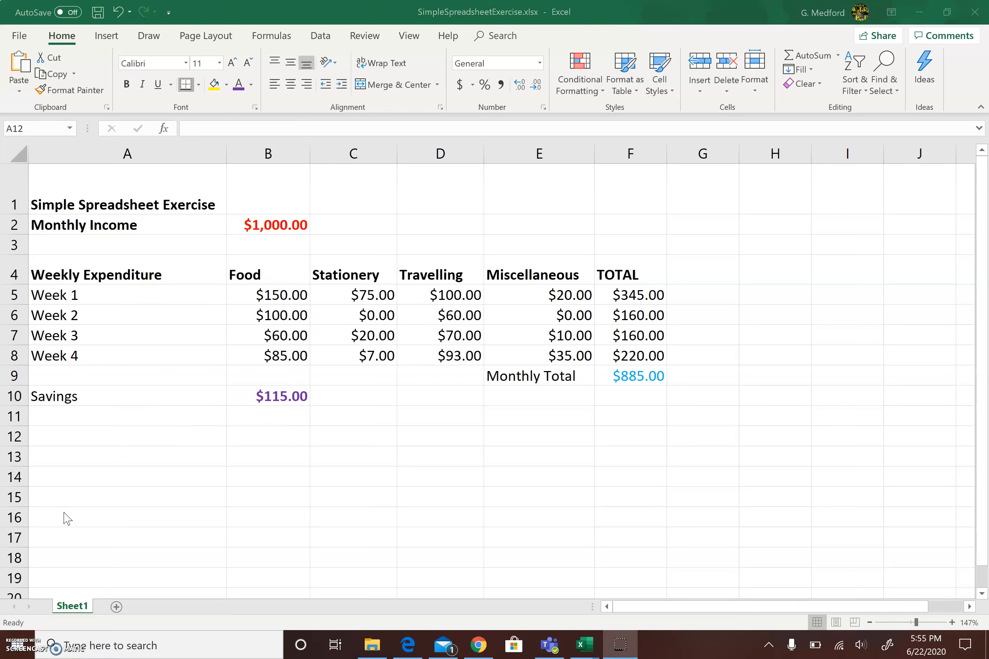
Enter the label Average in cell A12, two rows below the Savings label.
click(88, 434)
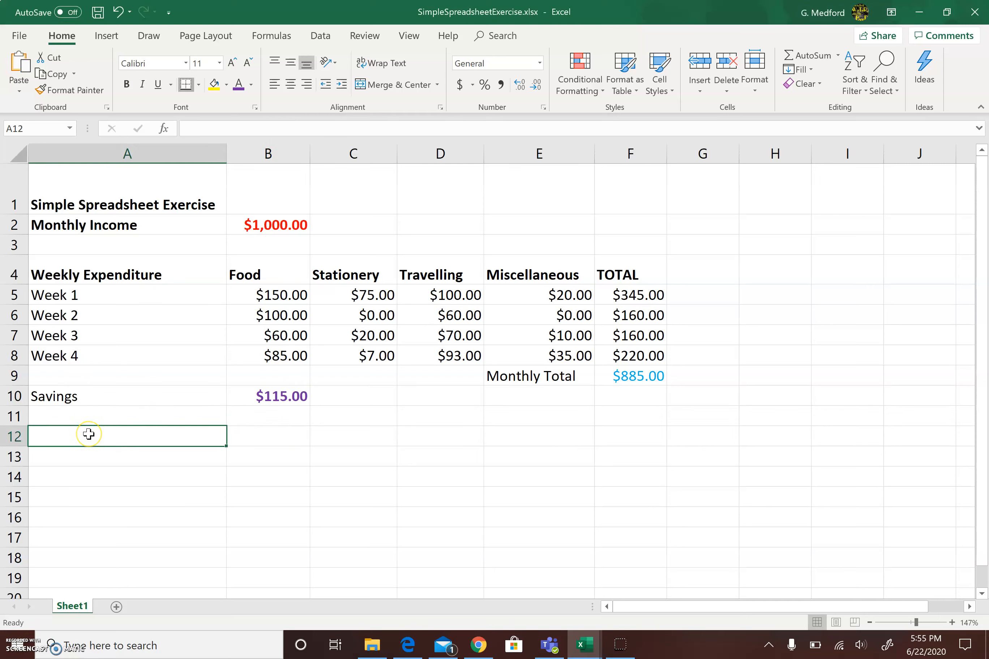
text(a)
key(BackSpace)
text(Average)
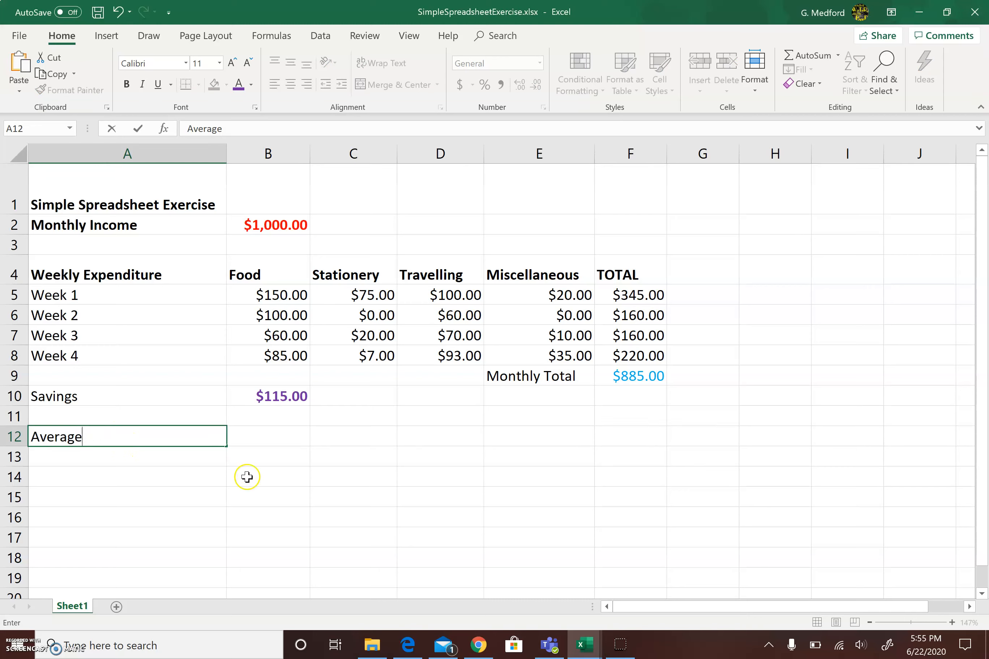
Calculate the average weekly food expense in B12 with the formula =AVERAGE(B5:B8).
click(273, 440)
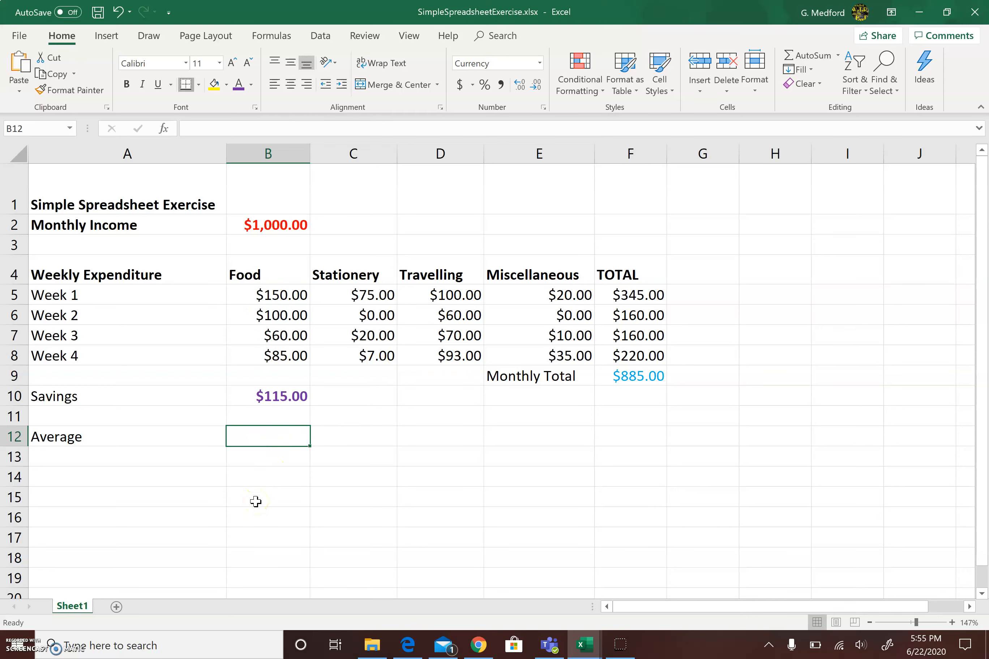
text(=AVERA)
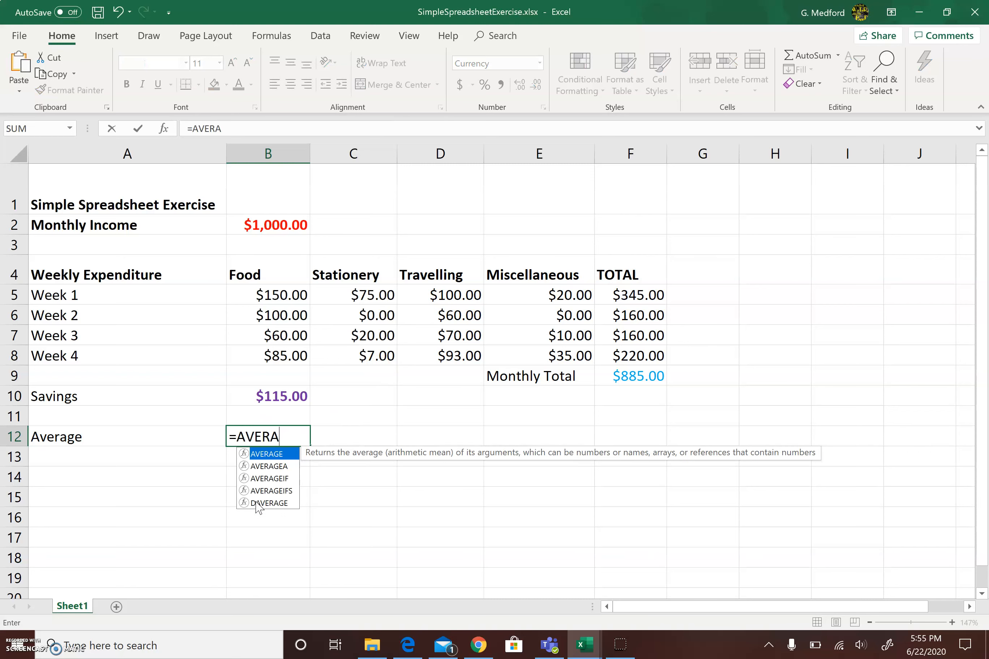
text(GE()
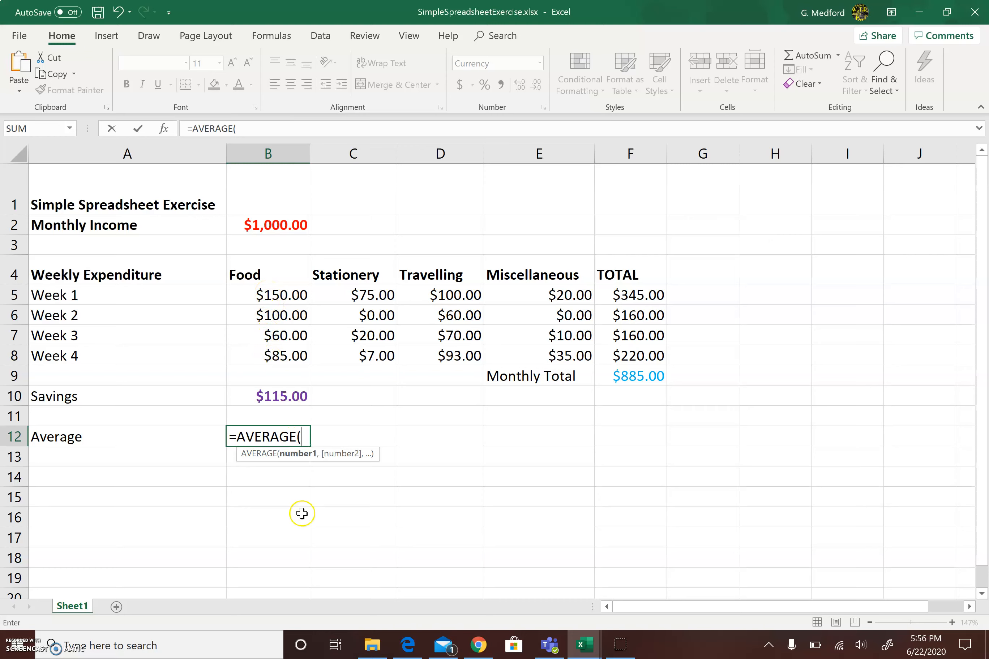
text(B5)
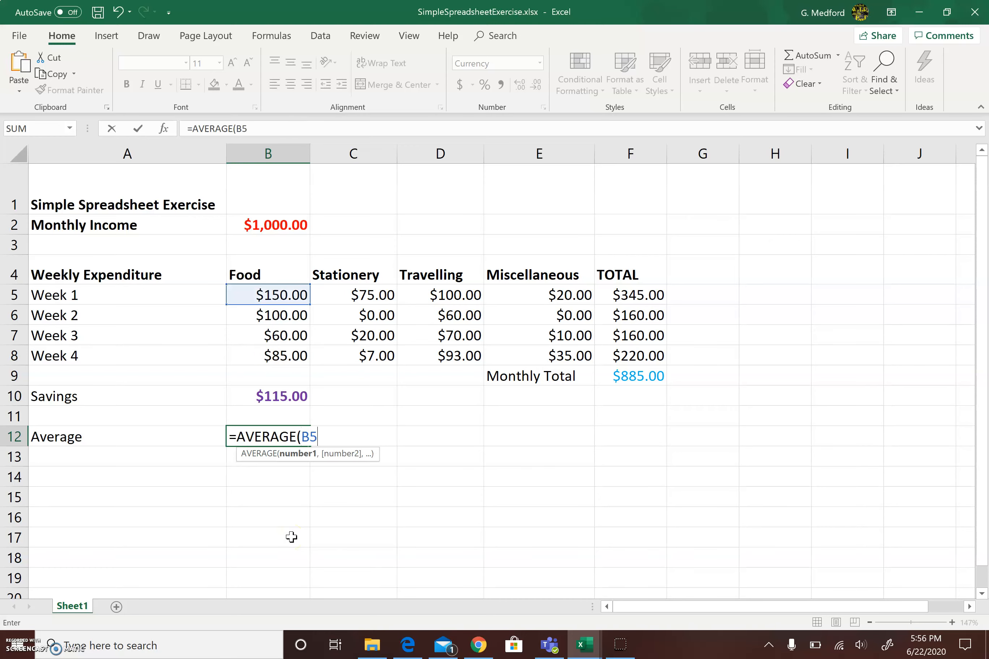
text(:B8))
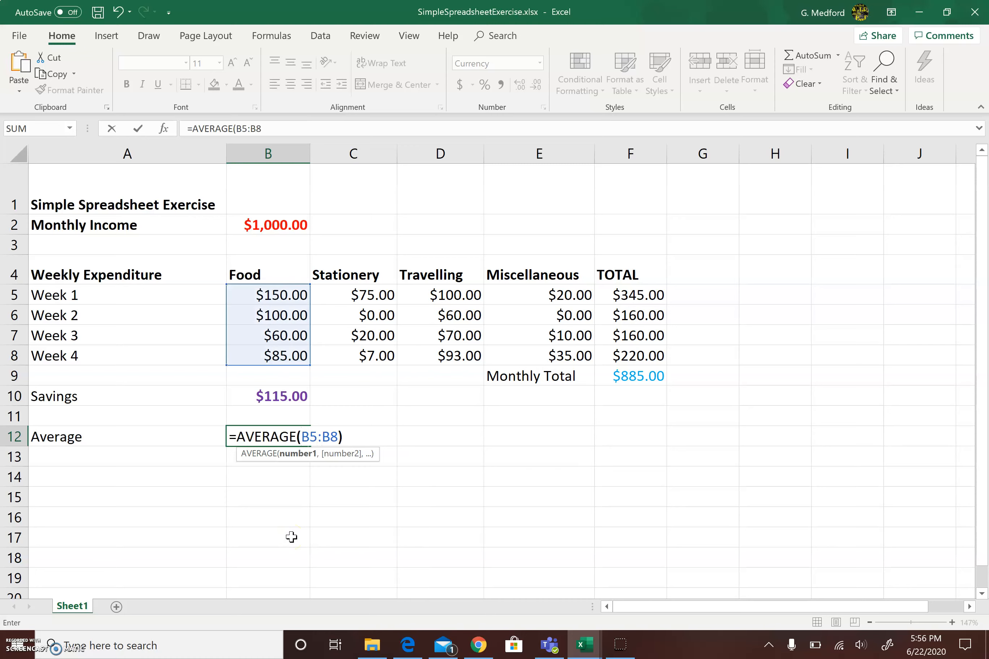
key(Return)
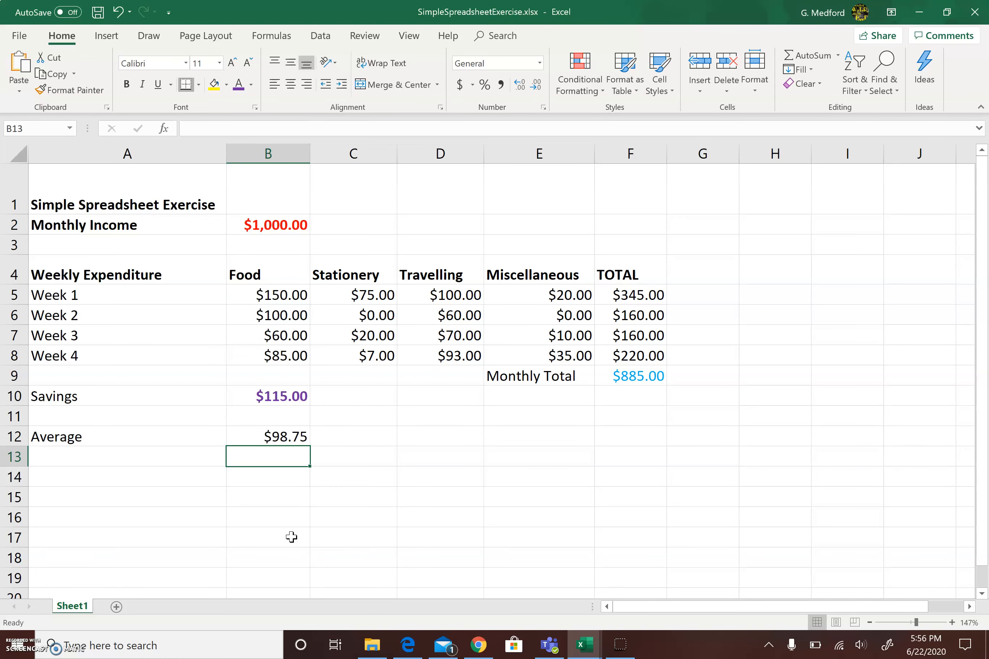
Format the average food expense in B12 as bold with a dark green theme font colour.
click(283, 441)
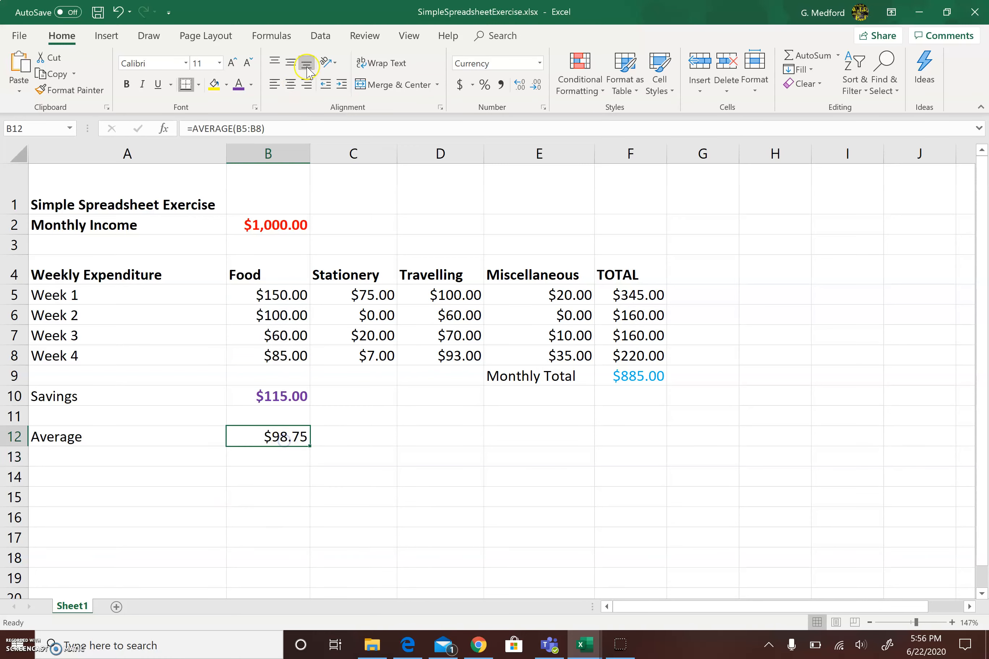
click(251, 85)
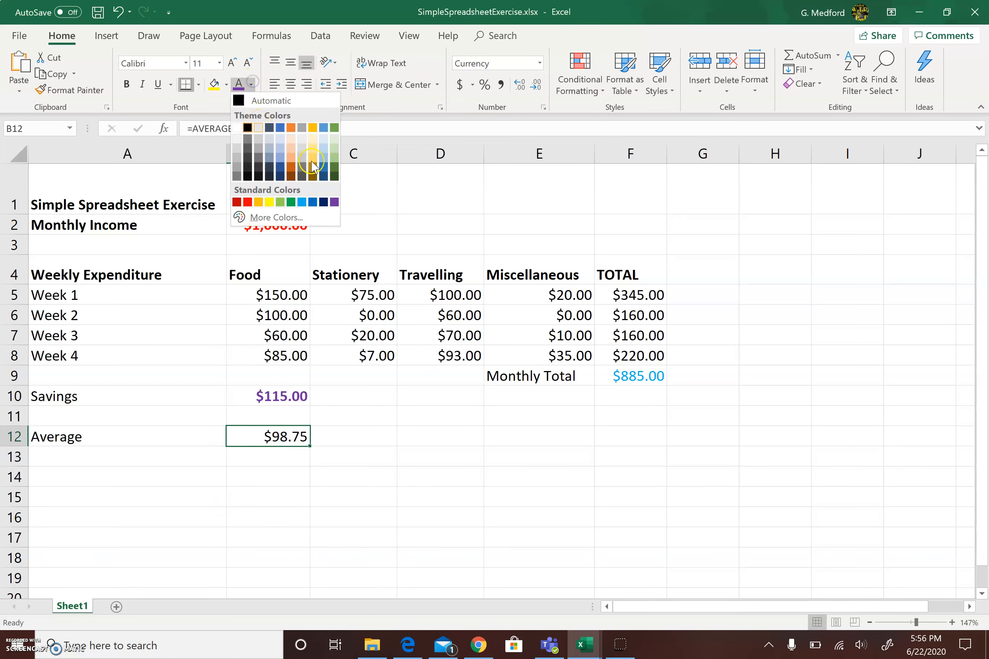
click(334, 169)
click(127, 84)
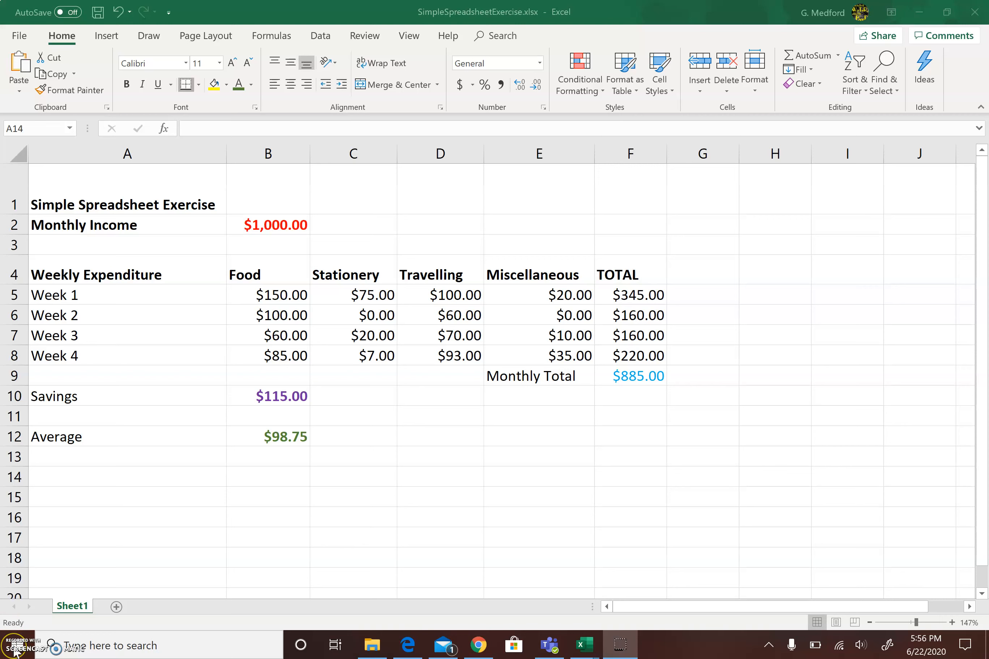
Enter the label Minimum in cell A14, two rows below the Average label.
click(50, 479)
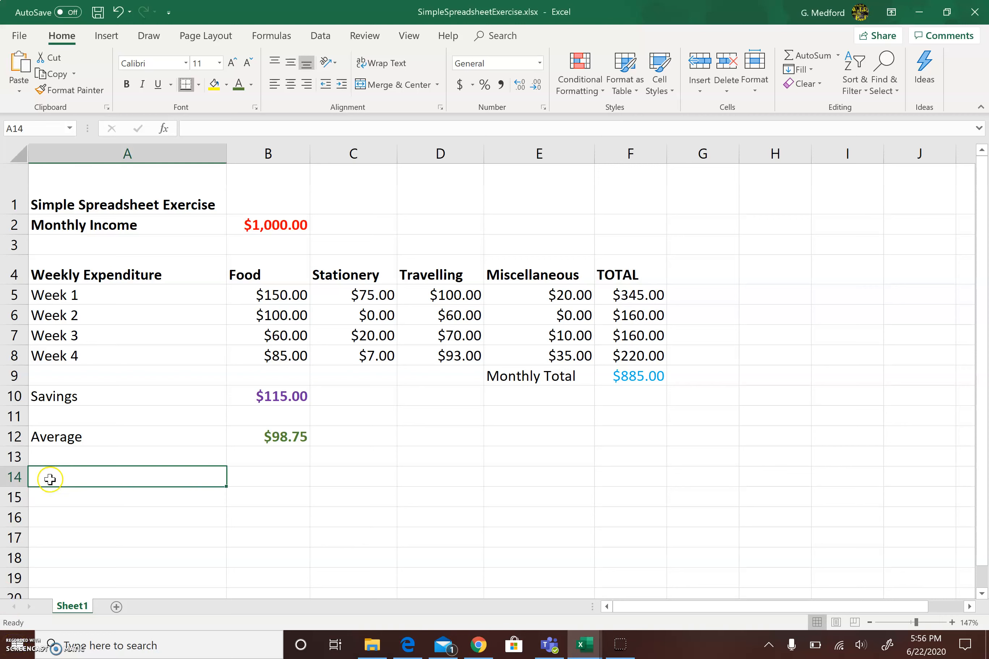
text(Minimum)
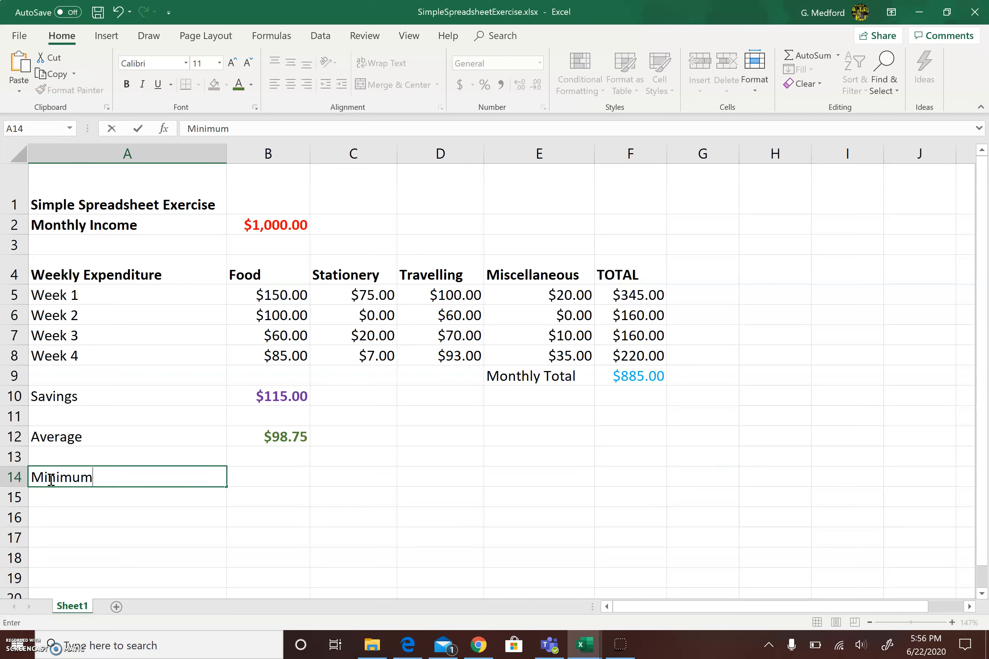
key(Tab)
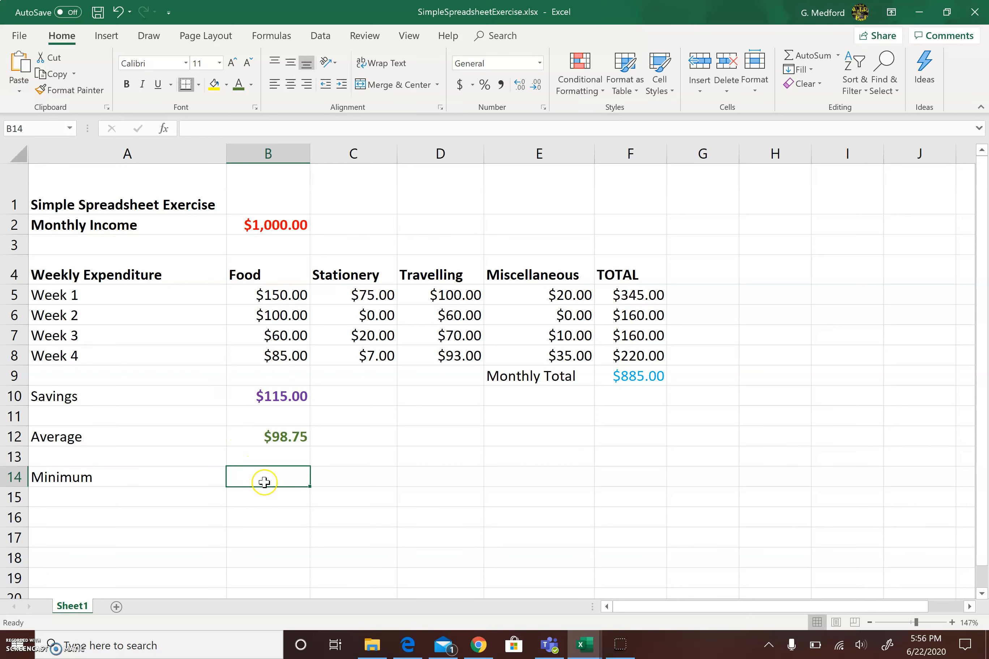
Calculate the lowest weekly stationery expense in B14 with the formula =MIN(C5:C8).
text(=min)
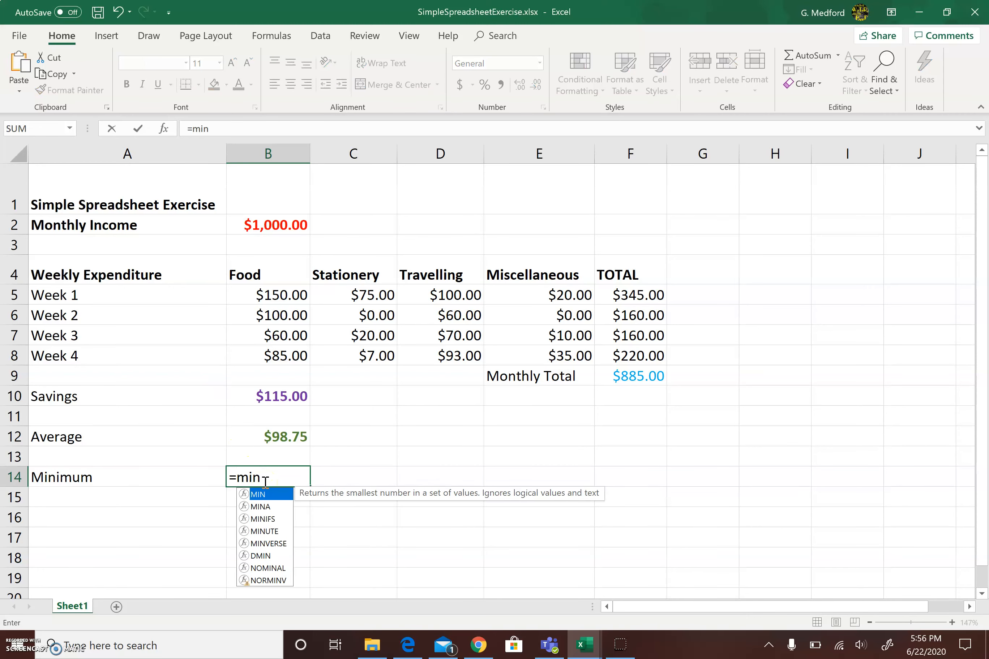
text(()
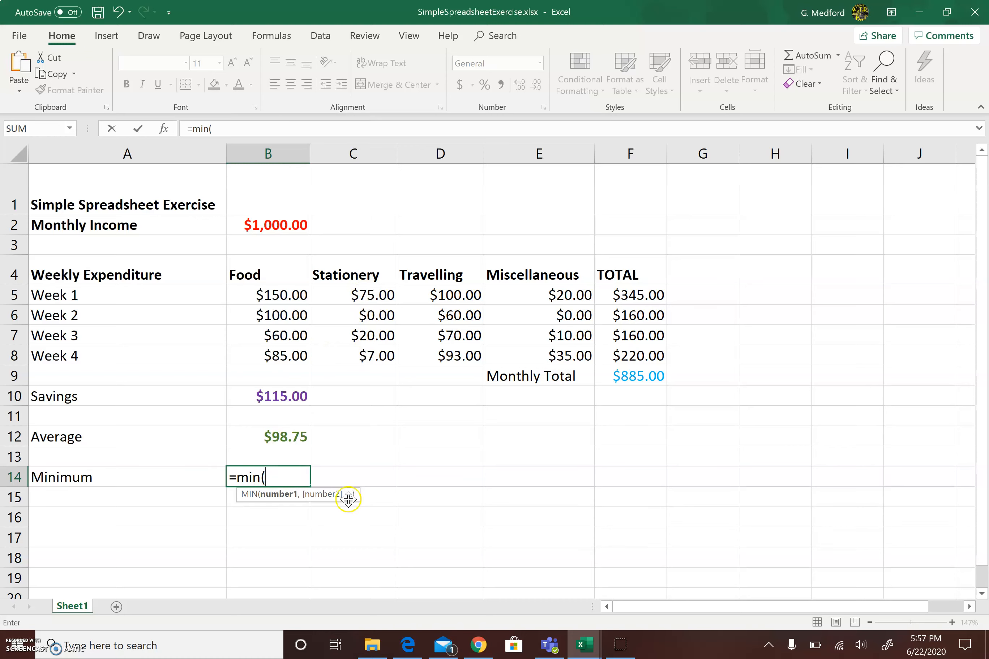
text(c5:c8)
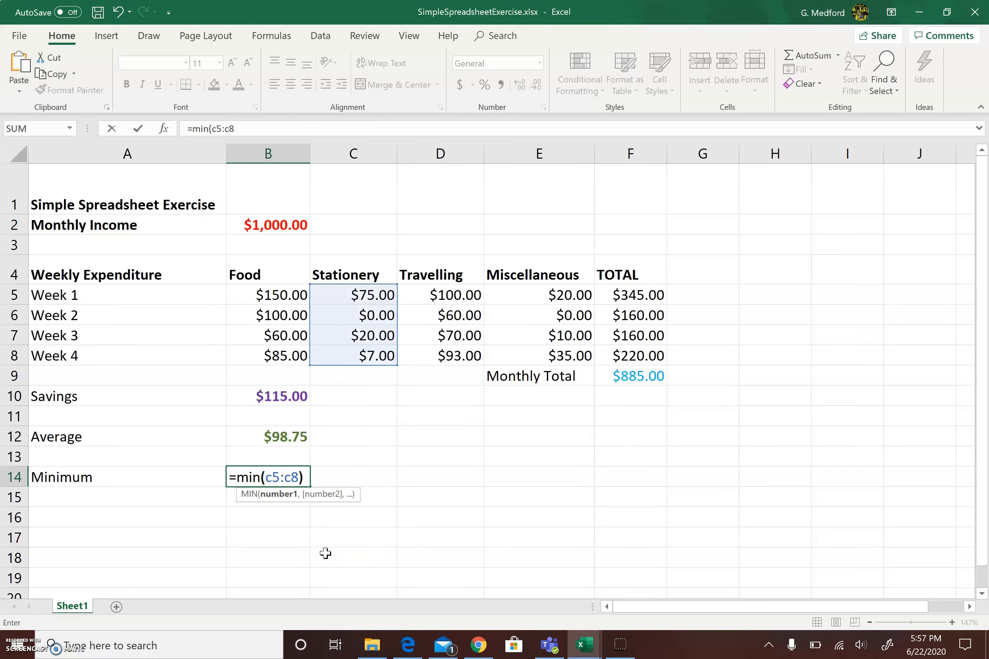
text())
key(Return)
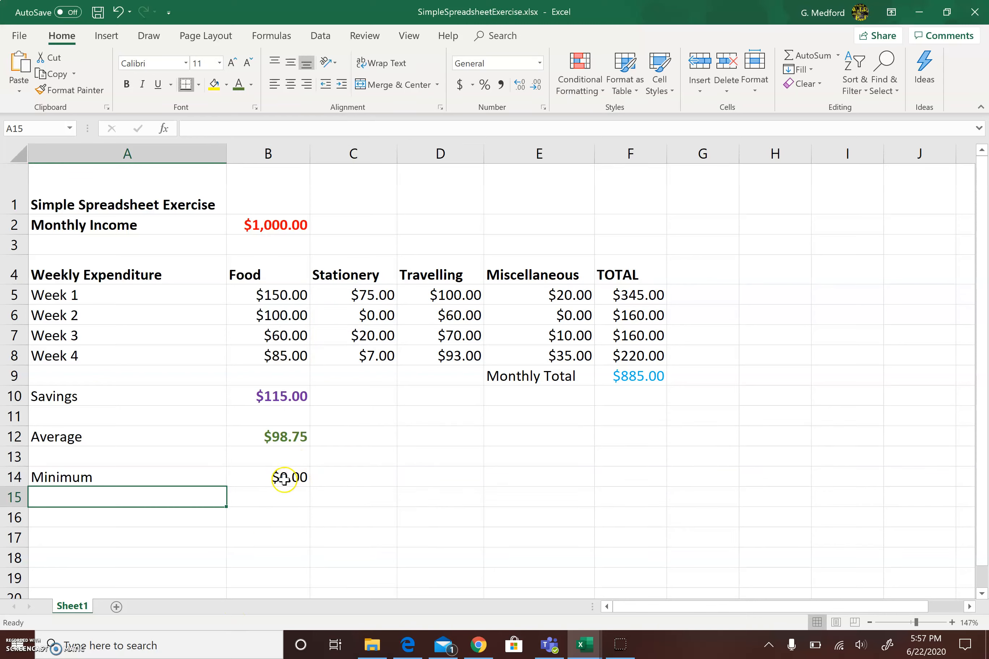
Enter the label Maximum in cell A16, two rows below the Minimum label.
click(162, 515)
text(M)
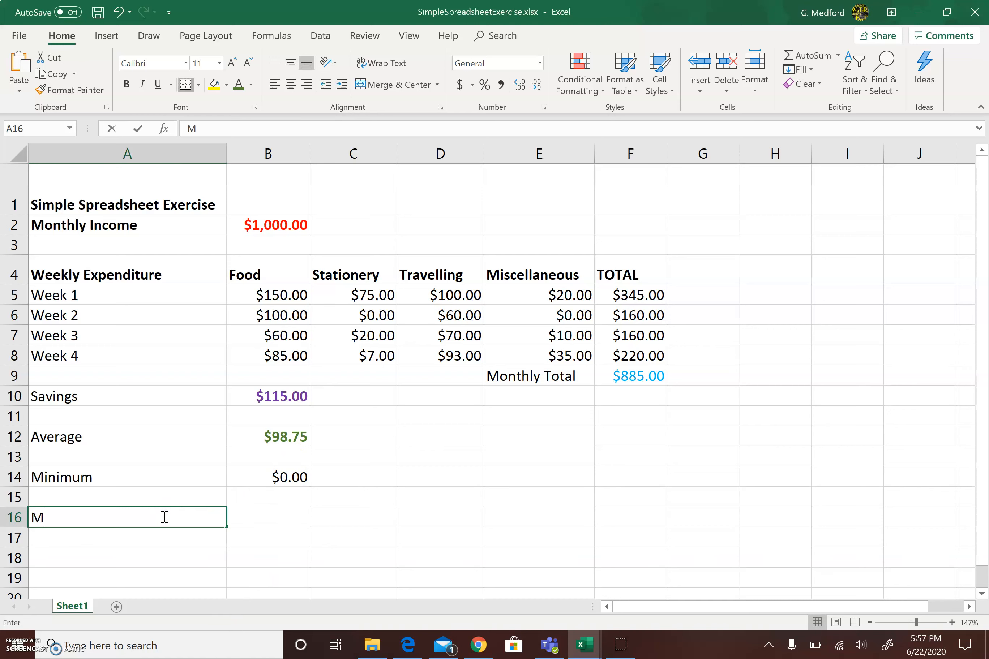
text(aximum)
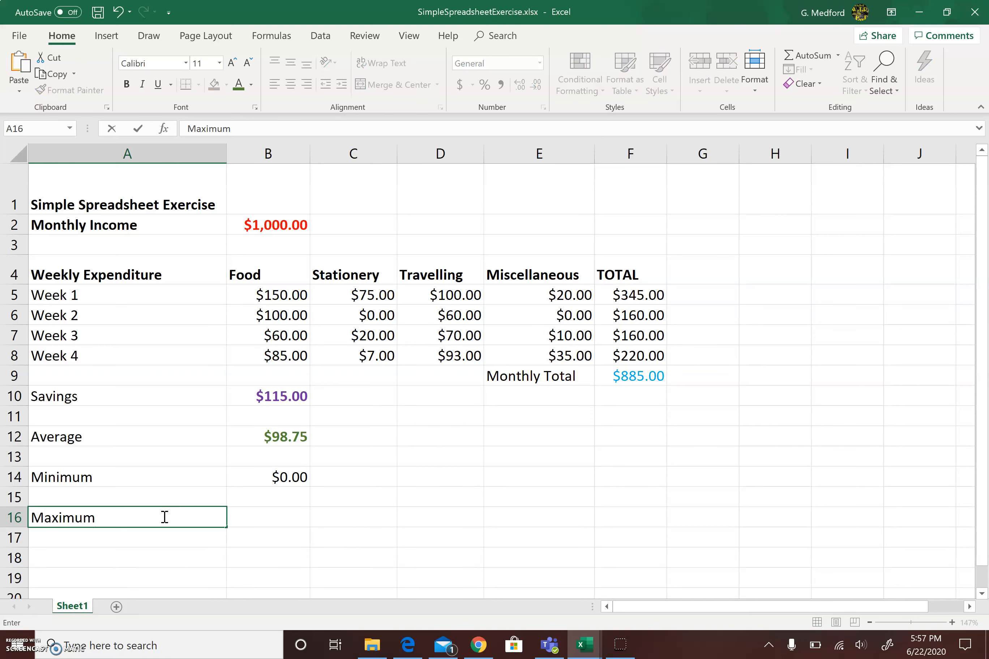
key(Tab)
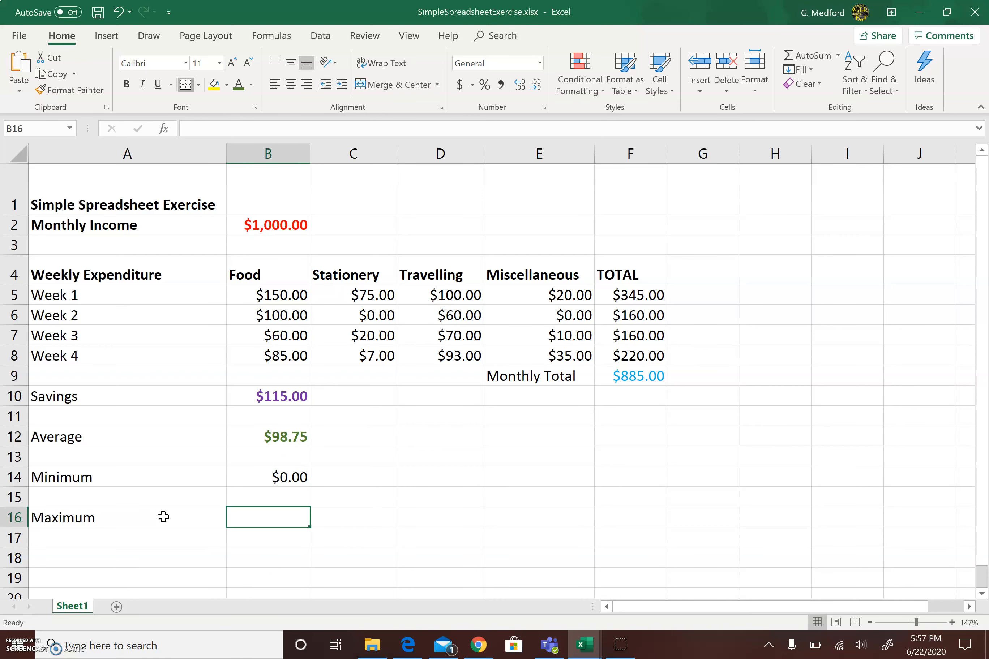
Calculate the highest weekly miscellaneous expense in B16 with the formula =MAX(E5:E8).
text(m)
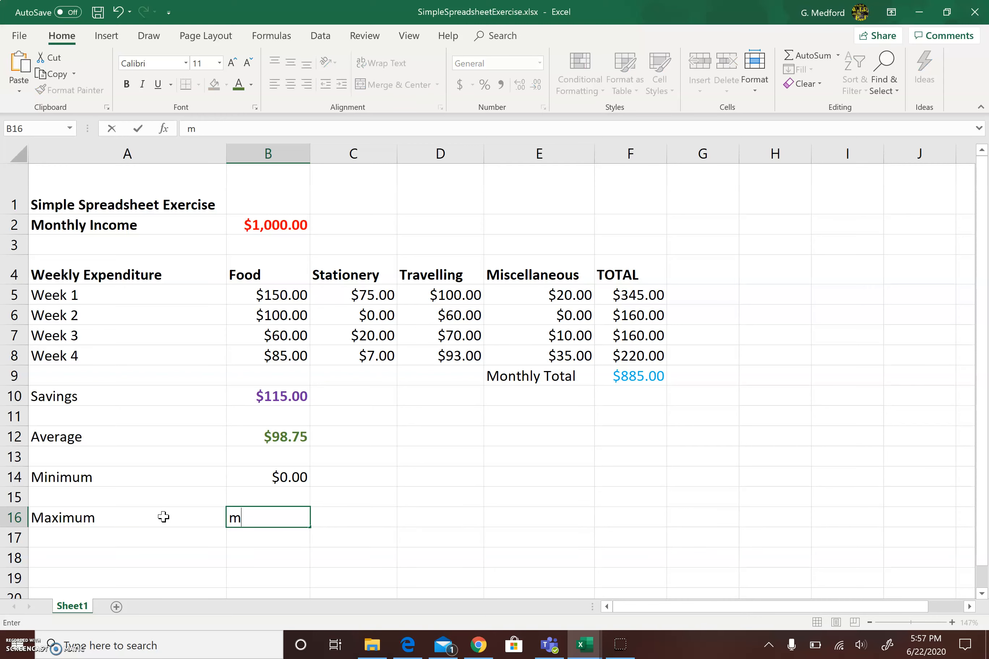
text(=)
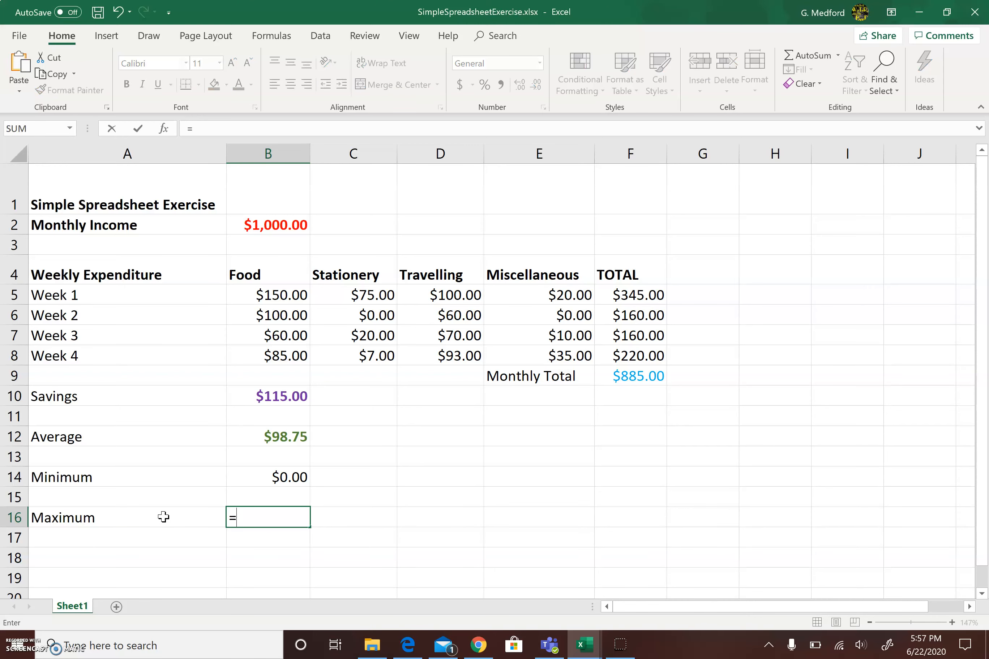
text(ma)
text(z)
key(BackSpace)
text(x()
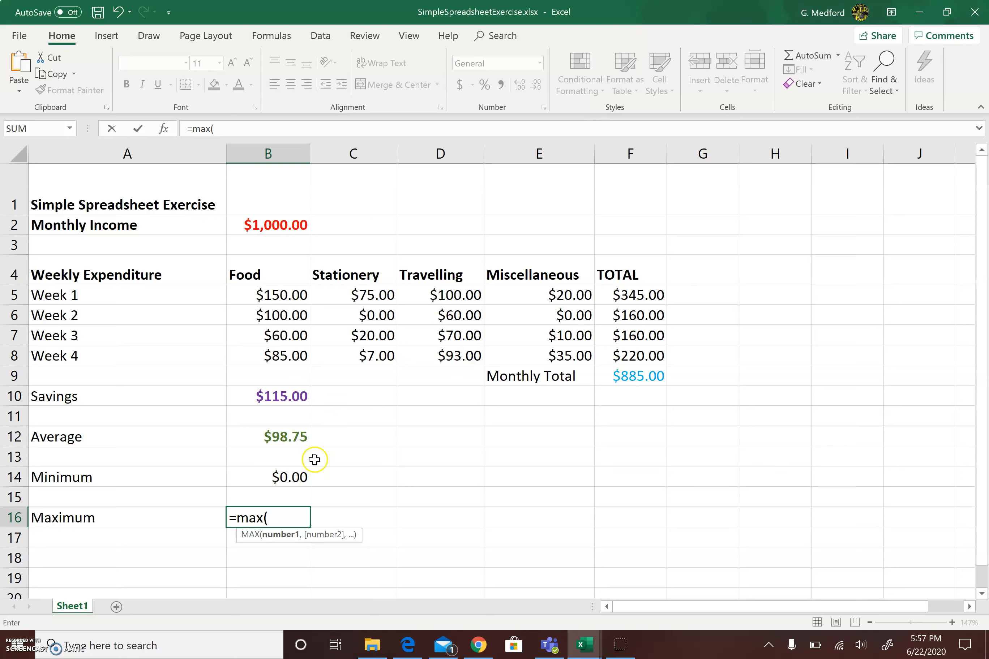
text(e)
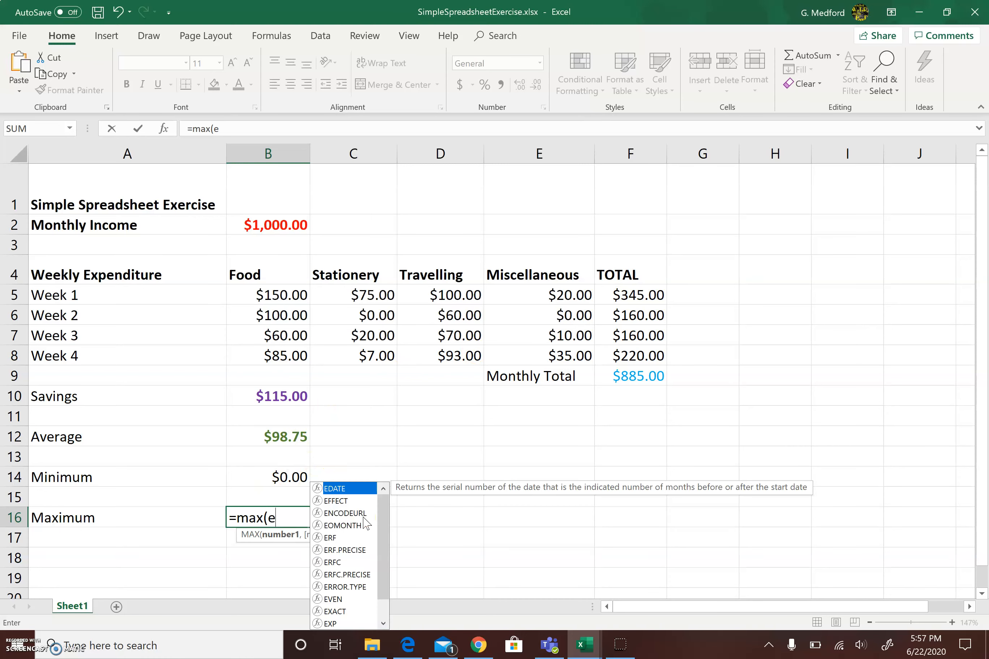
text(5:e8))
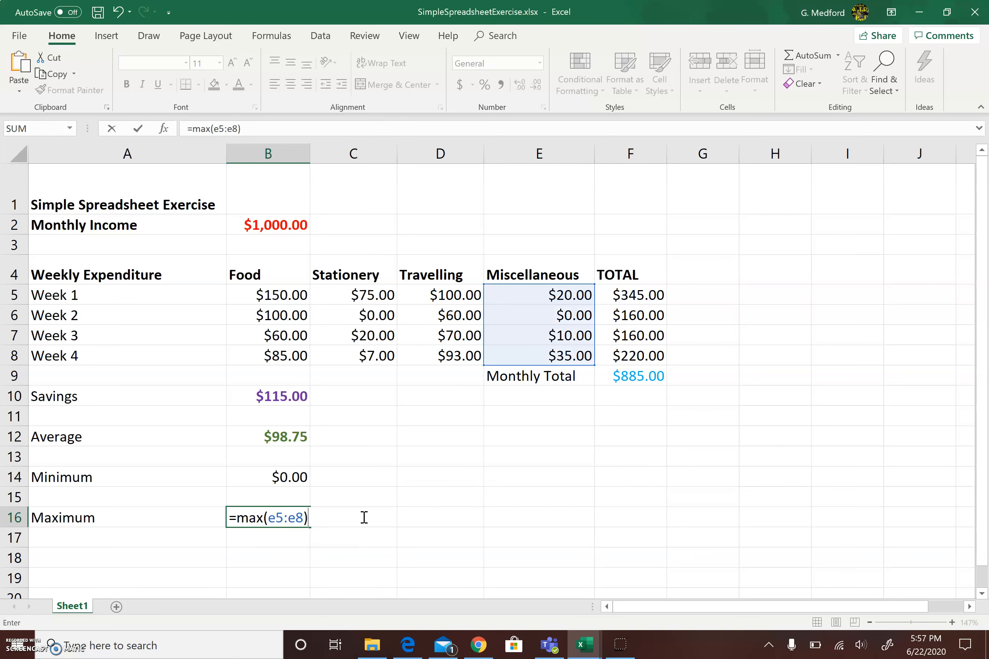
key(Return)
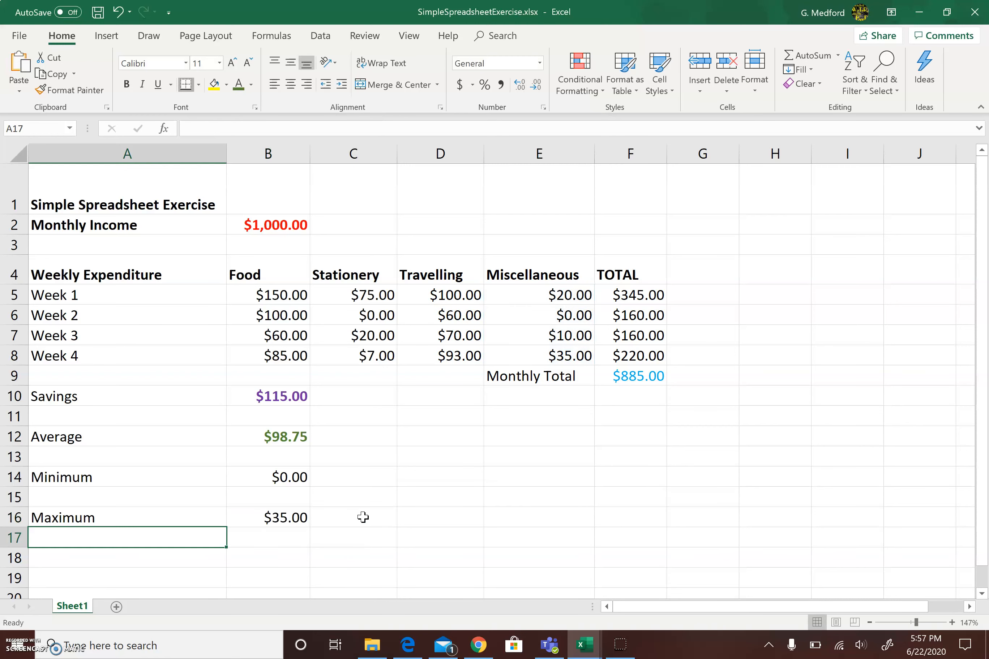
Review the formulas behind the weekly totals, monthly total, savings, average, minimum and maximum cells.
click(287, 518)
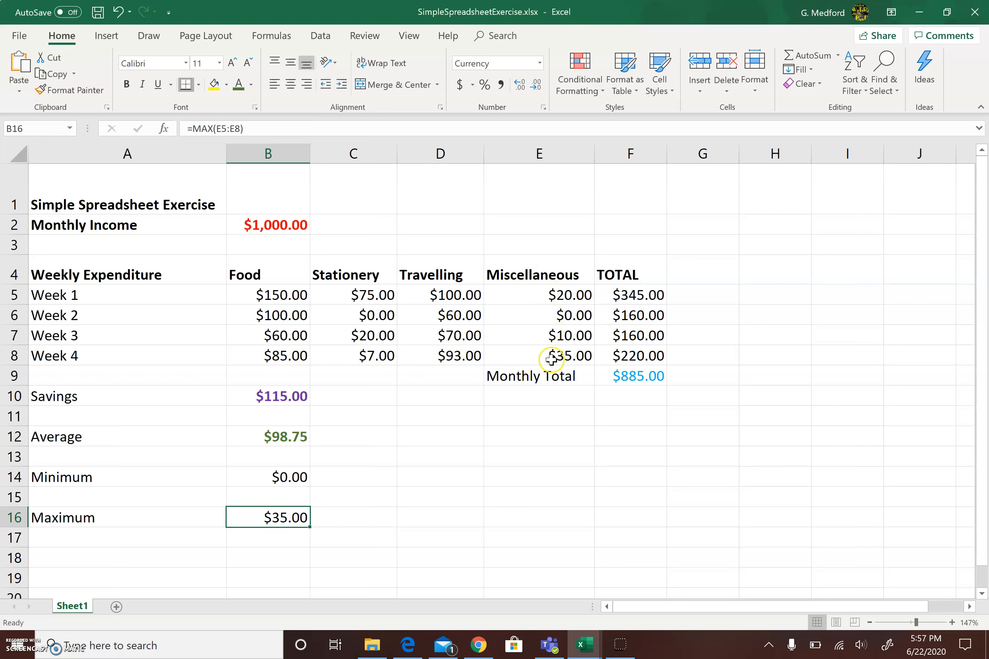
click(86, 557)
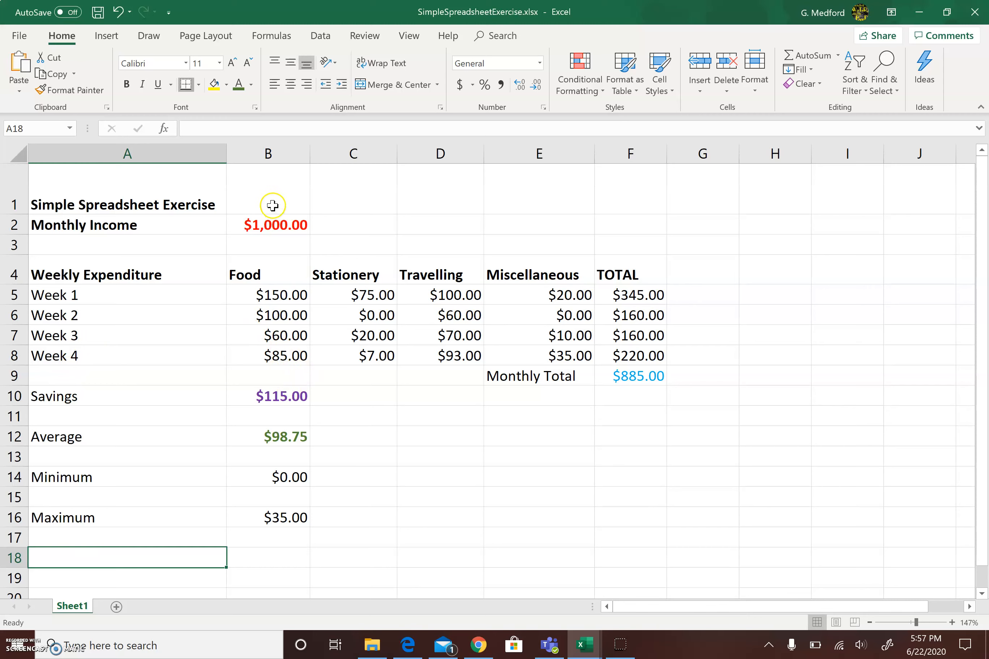
click(618, 274)
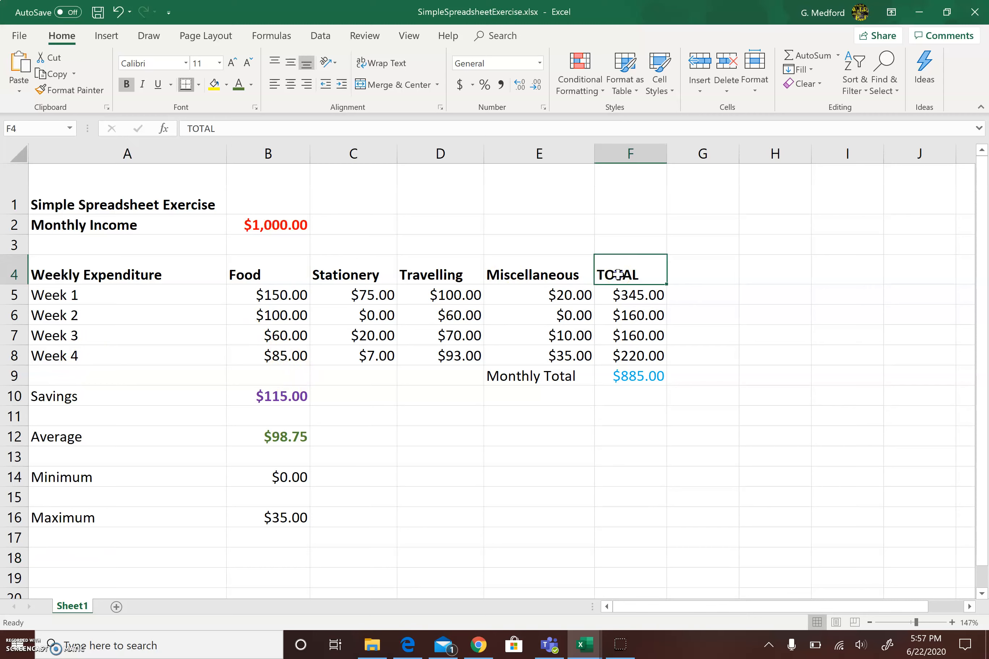
click(630, 295)
click(632, 316)
click(635, 336)
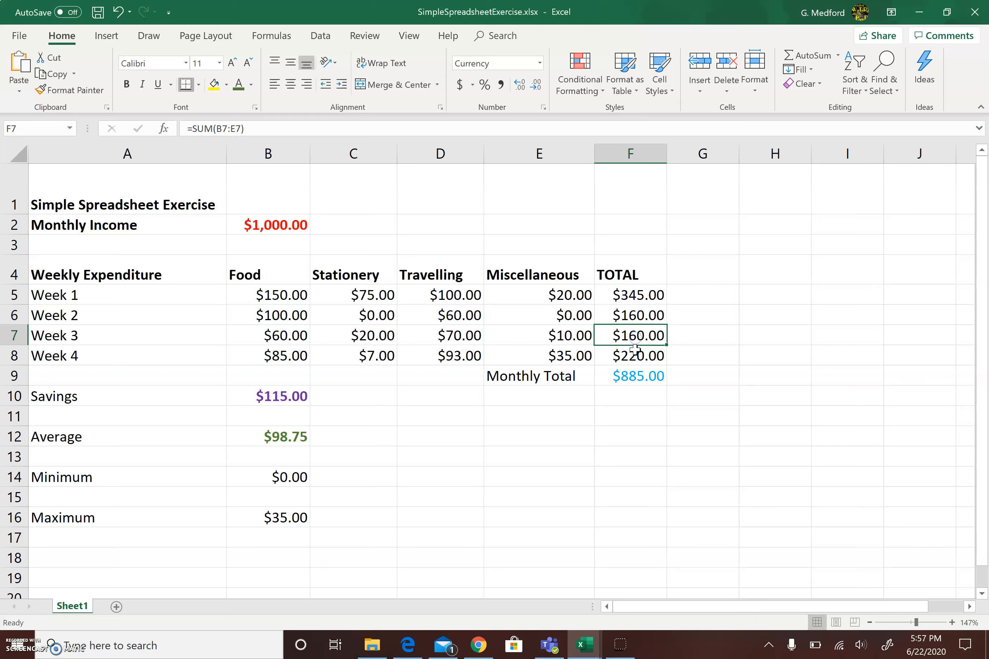
click(634, 353)
click(631, 377)
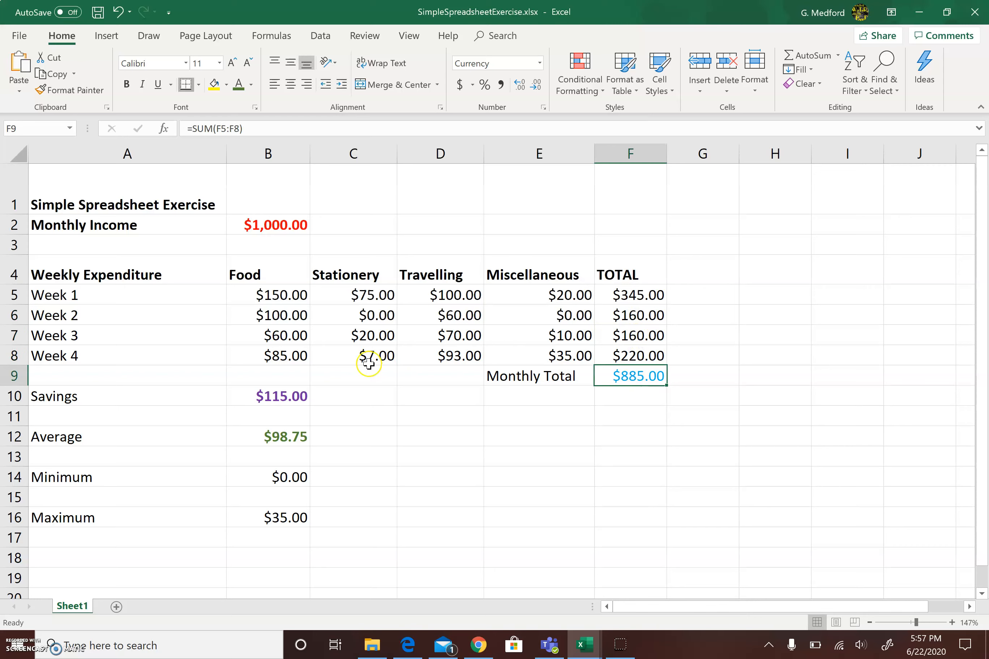
click(292, 397)
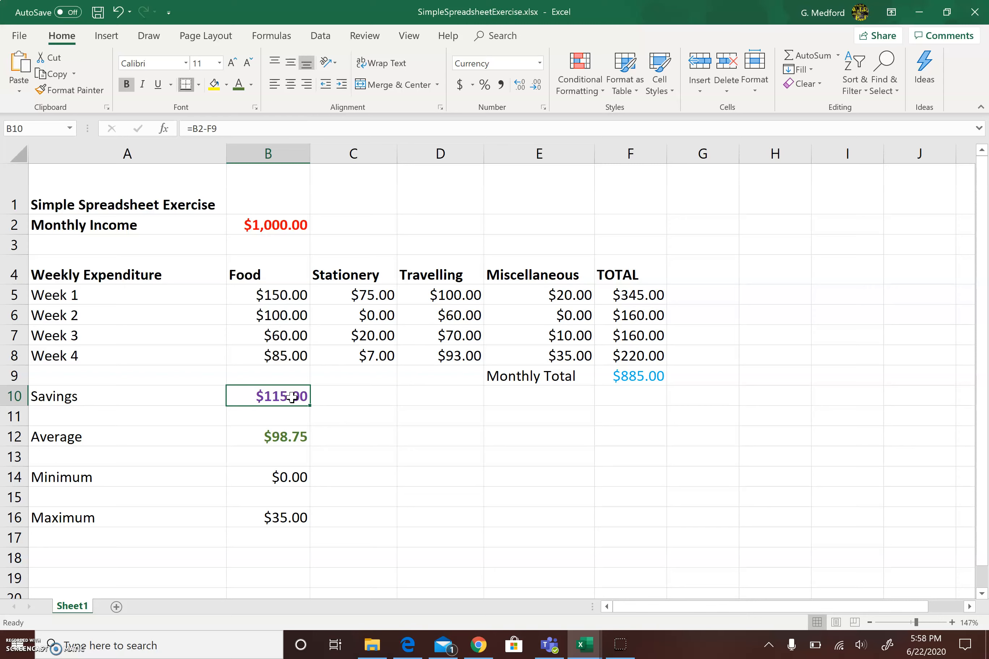
click(287, 440)
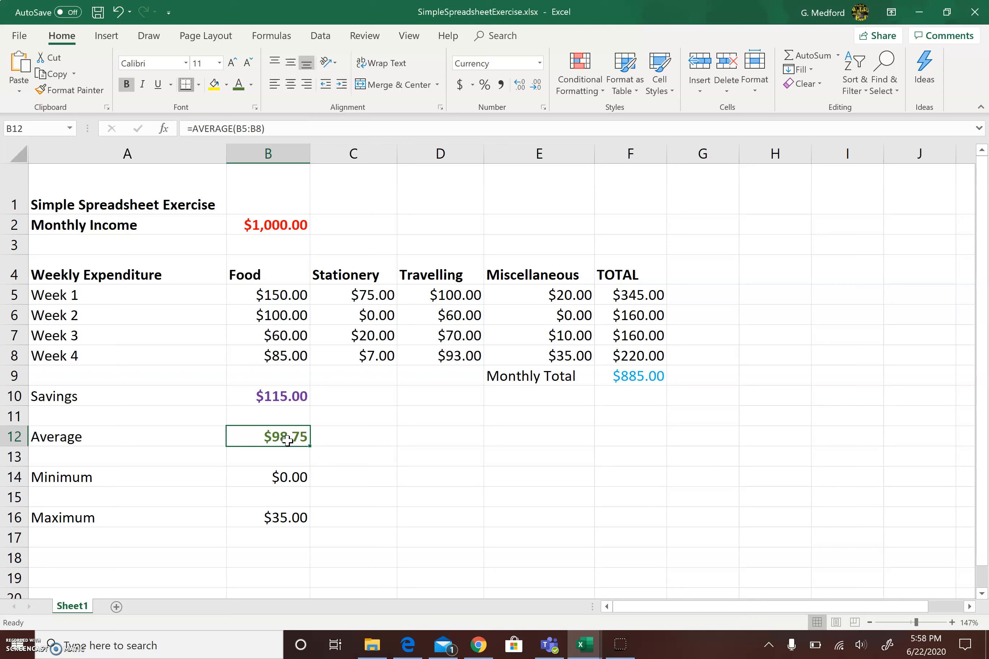
click(294, 476)
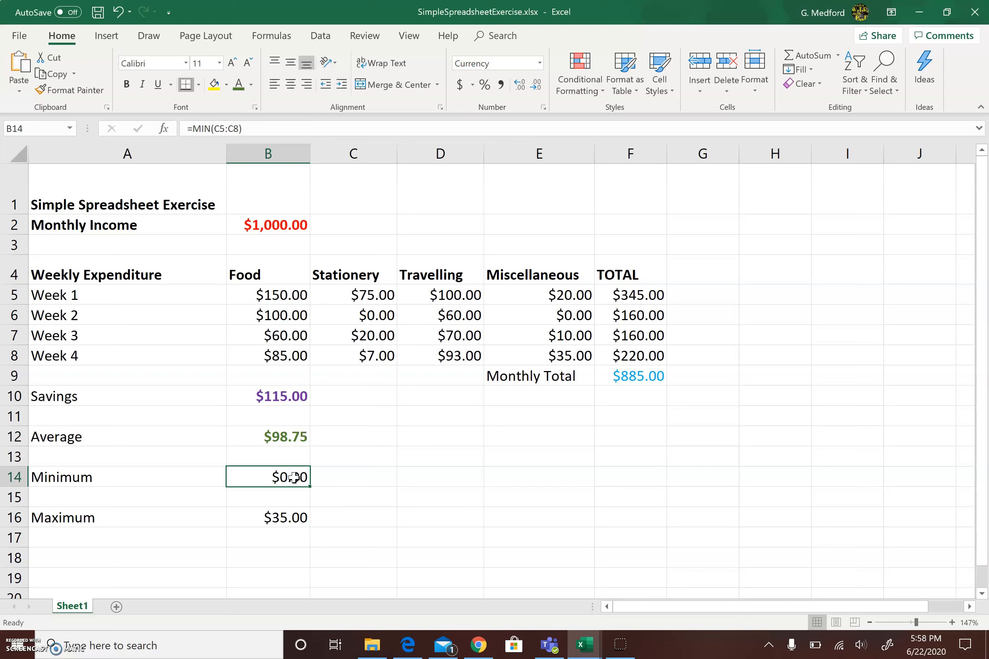
click(287, 519)
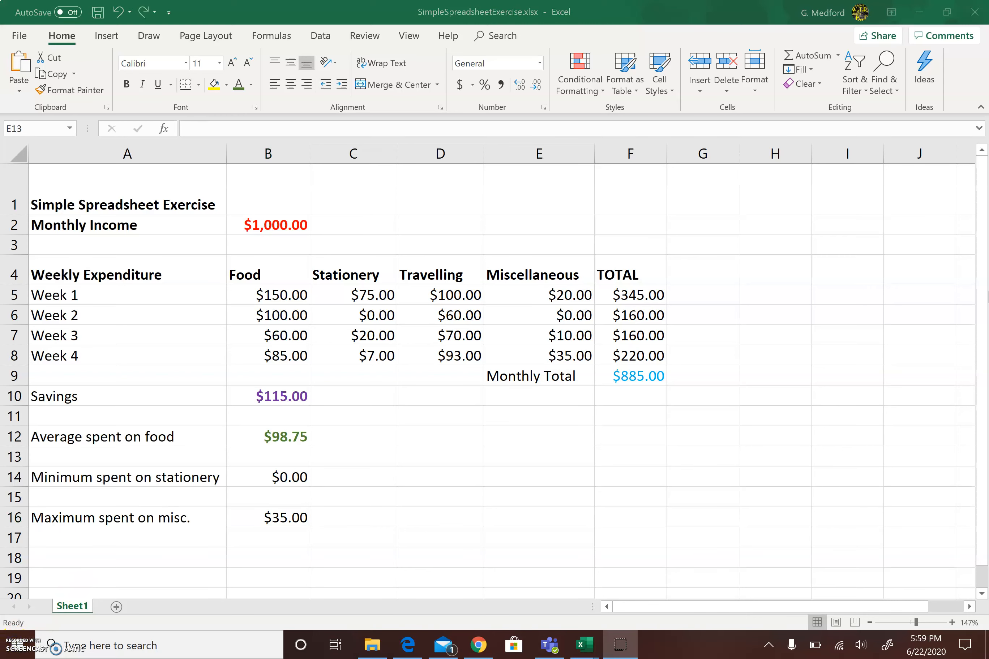
Insert a 2-D clustered column chart from the weekly expenditure table in A4:F8, including headings, week labels and totals.
click(983, 264)
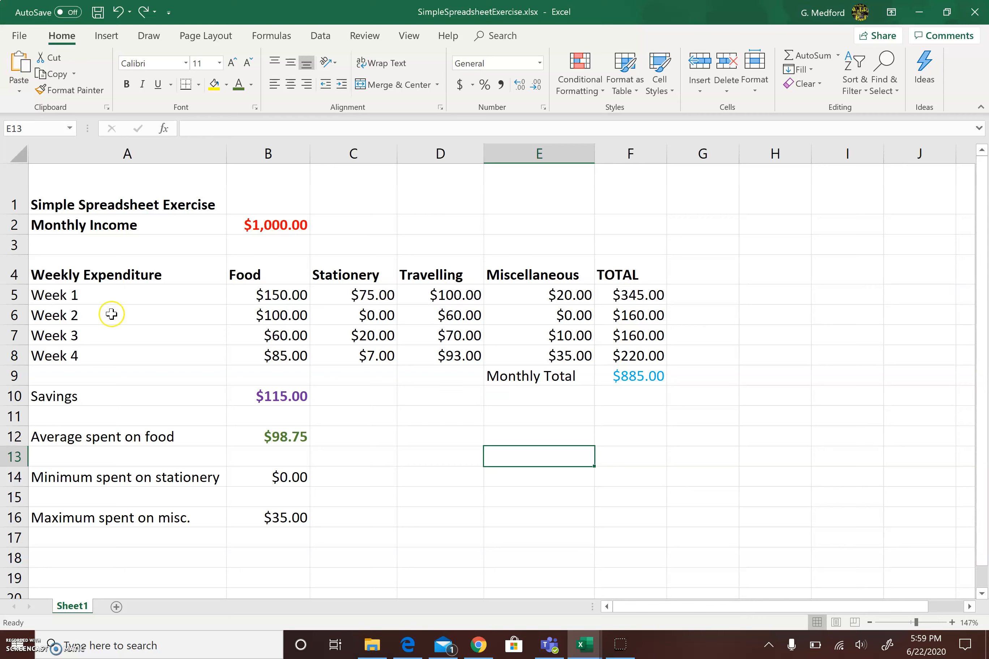
click(127, 263)
drag(127, 263, 623, 354)
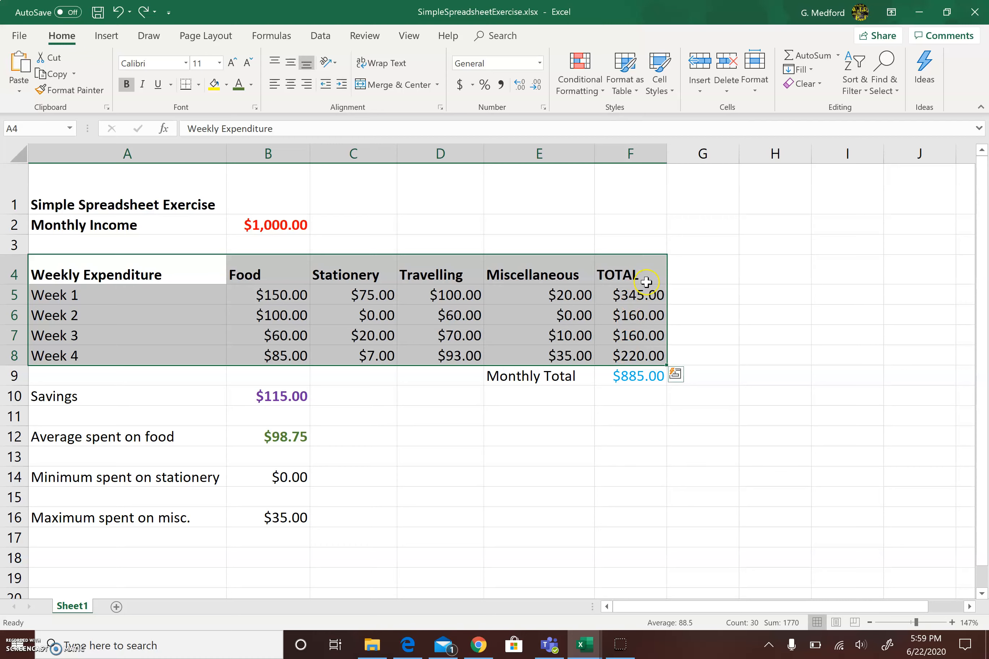
click(152, 272)
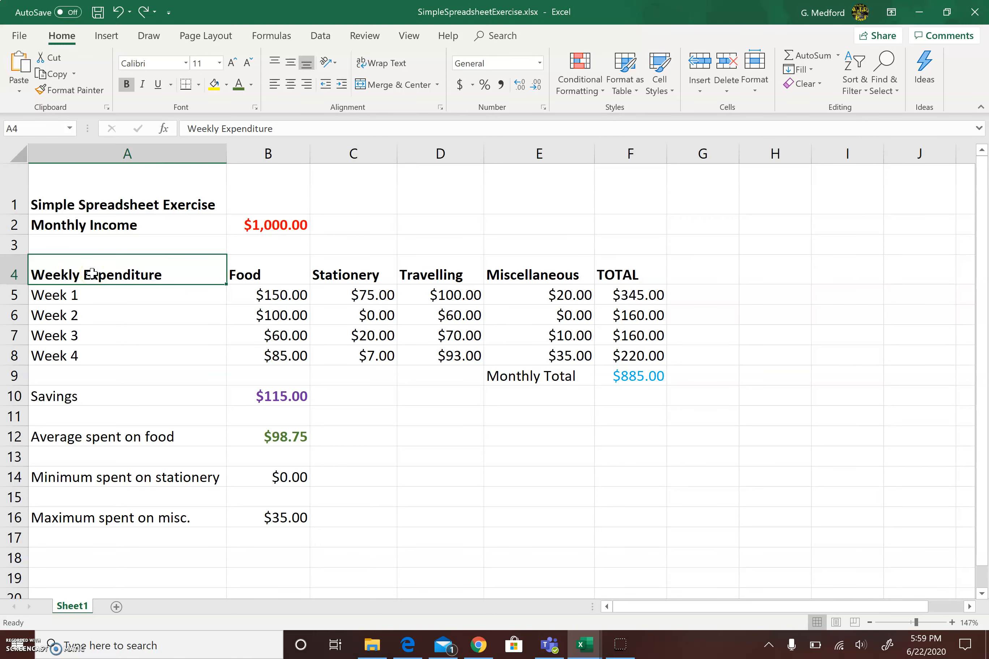
drag(187, 268, 610, 349)
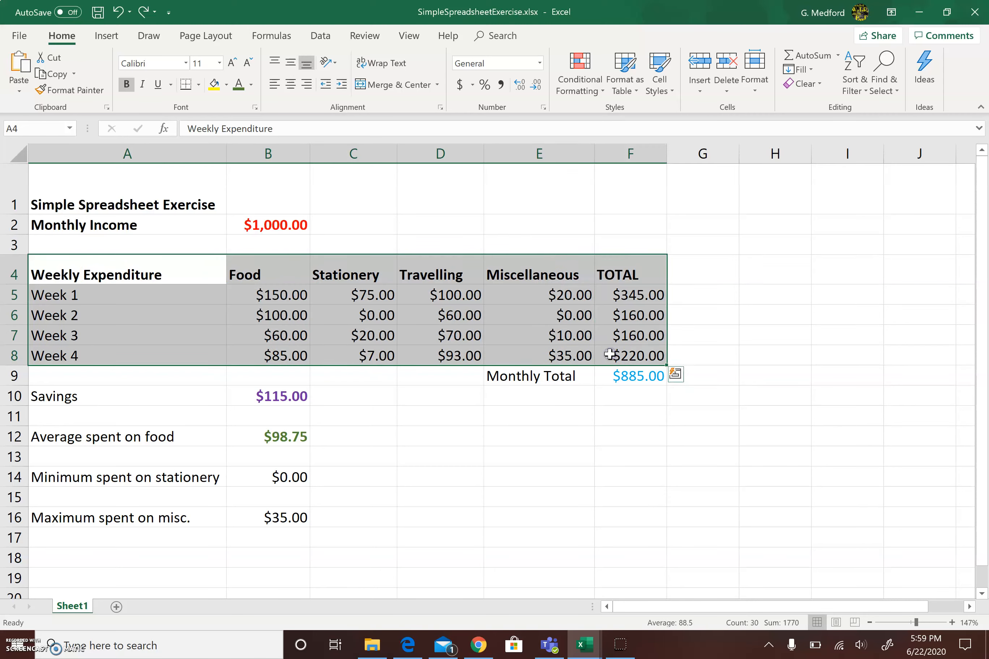
click(108, 37)
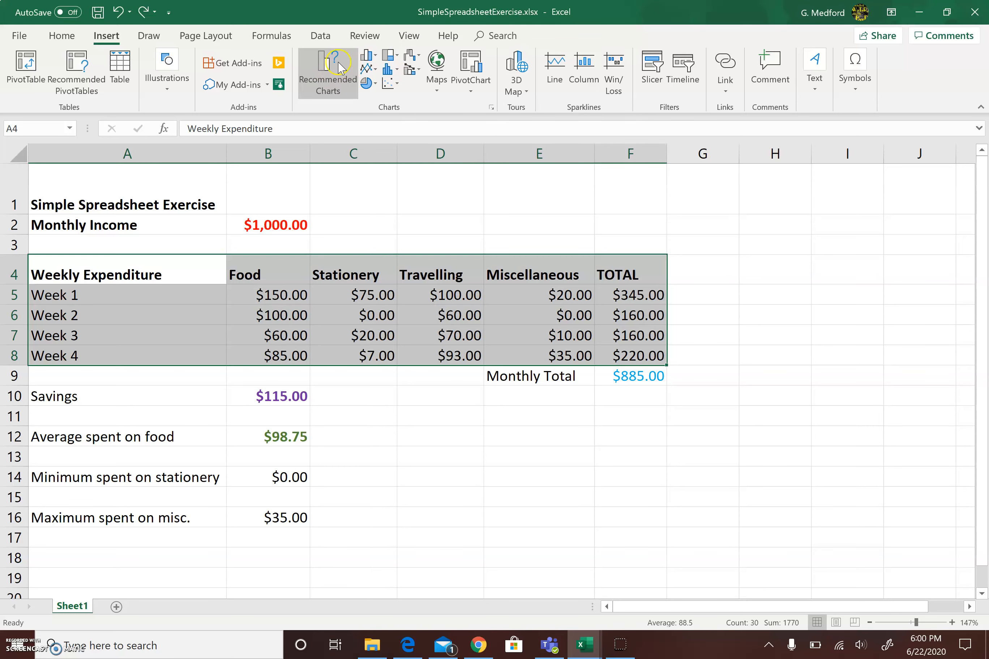
click(317, 68)
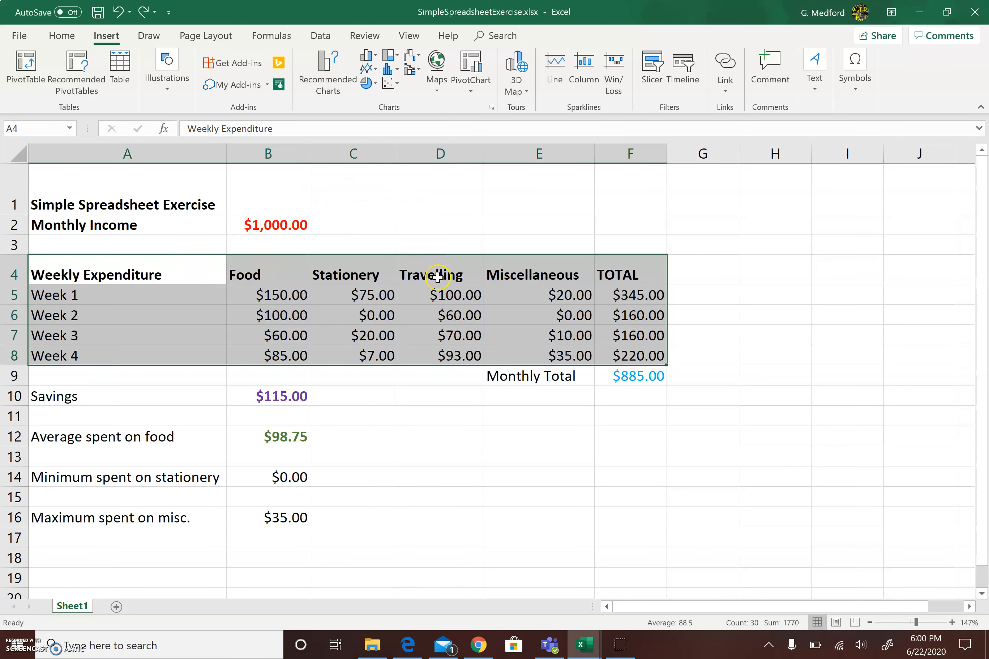
click(370, 56)
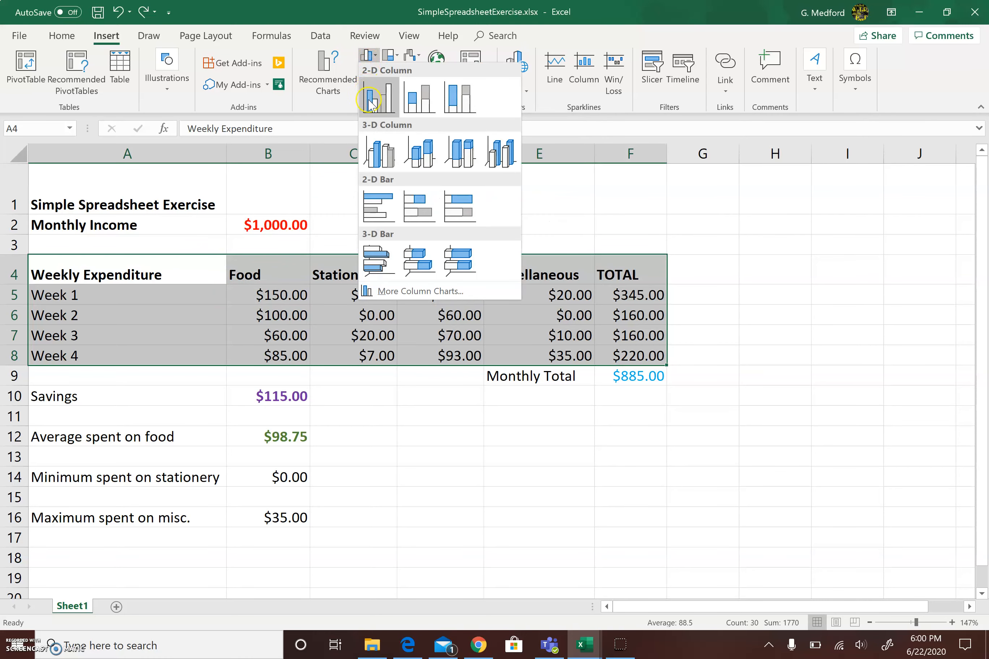
click(376, 102)
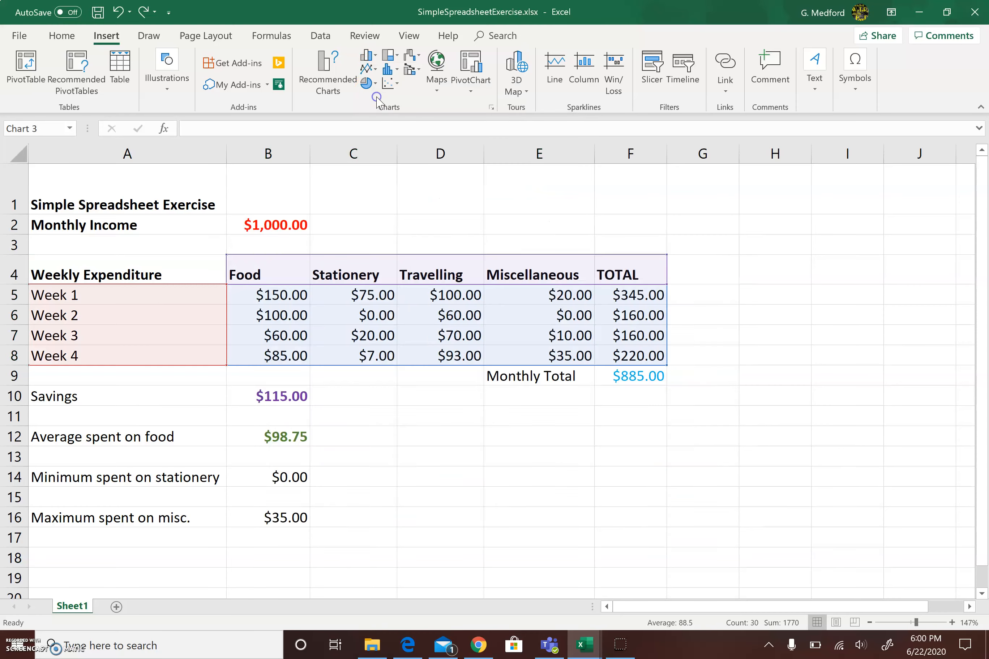
Move the column chart below the expenditure table, beside the savings, average, minimum and maximum rows, clear of their values.
drag(976, 261, 978, 276)
drag(602, 228, 686, 381)
drag(979, 304, 982, 320)
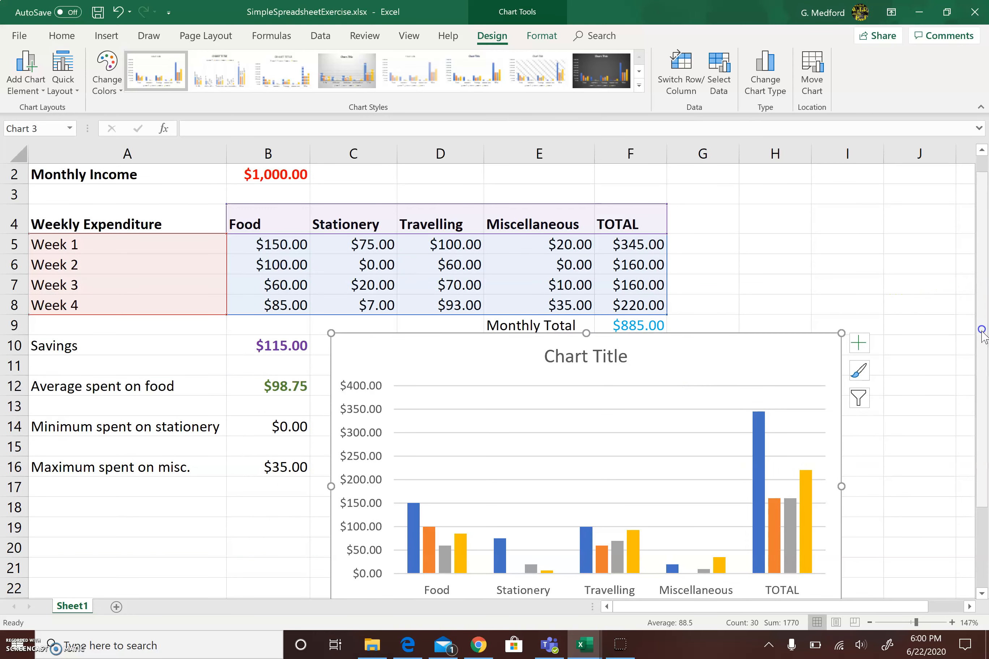
click(782, 366)
drag(783, 366, 808, 379)
scroll(808, 380, down, 3)
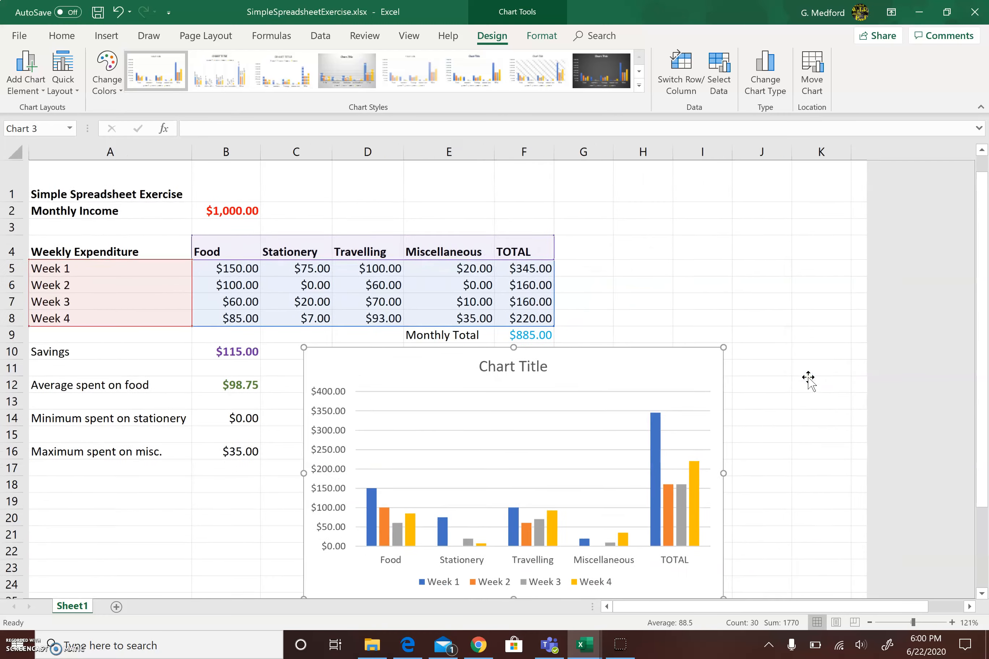
drag(641, 380, 757, 371)
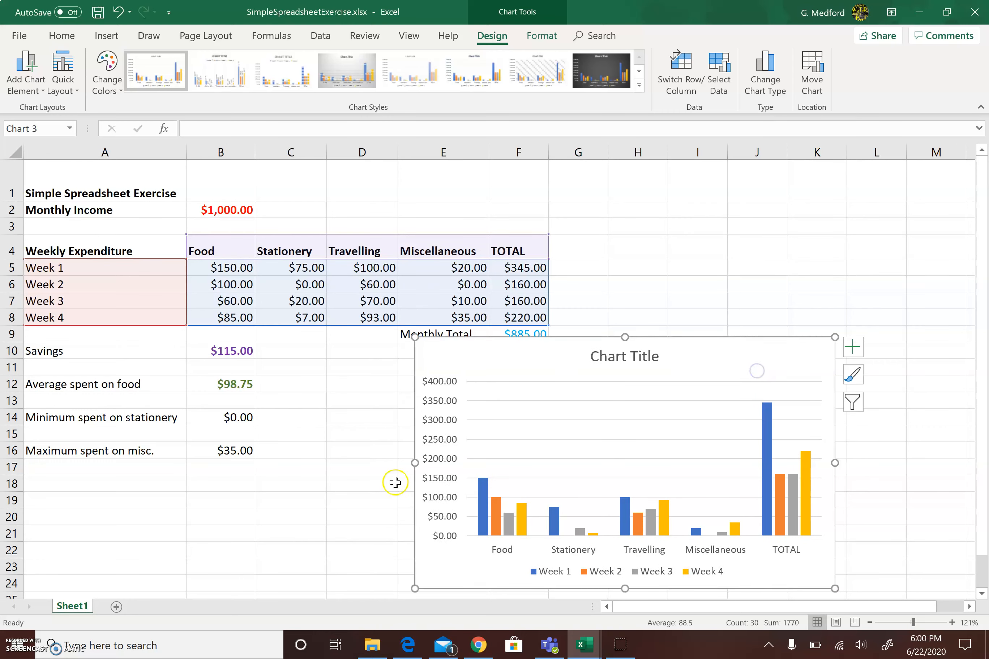
click(310, 537)
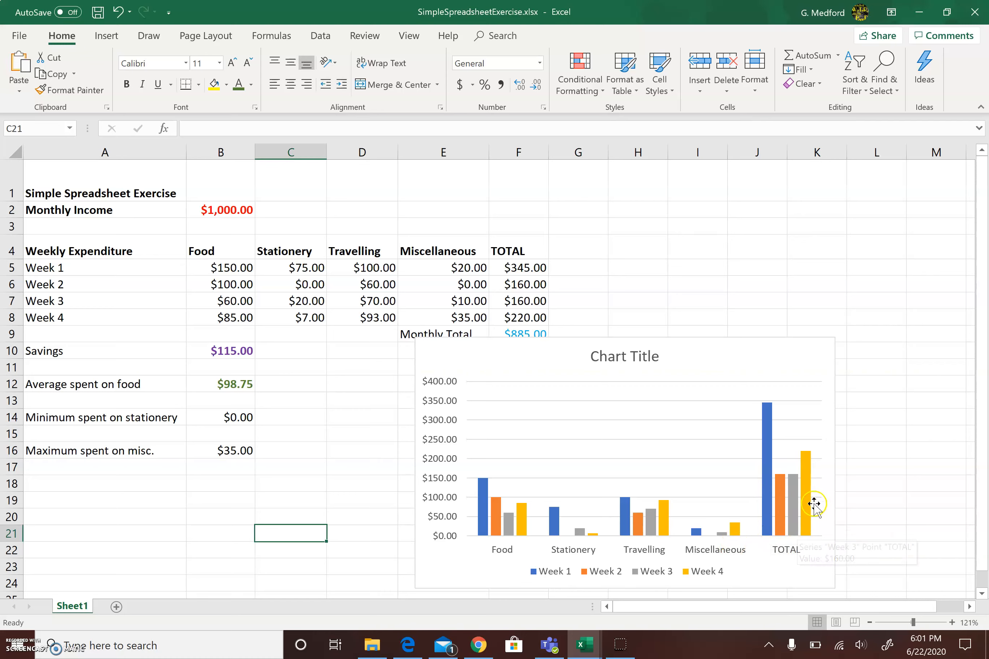
Replace the chart's placeholder title with "Monthly Income and Expenditure" and deselect the chart.
click(632, 359)
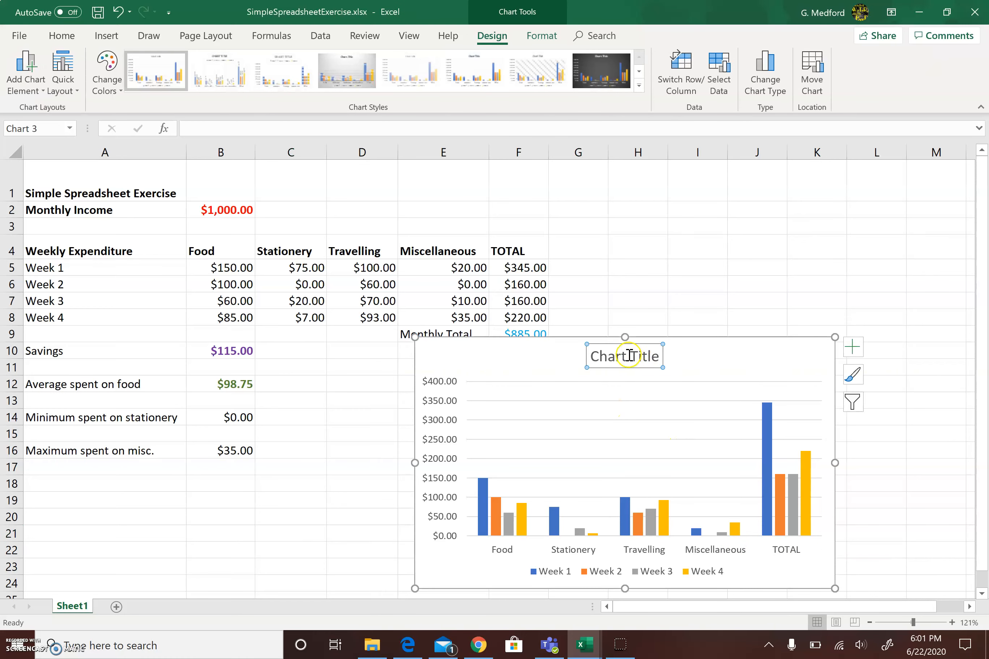
drag(591, 355, 652, 355)
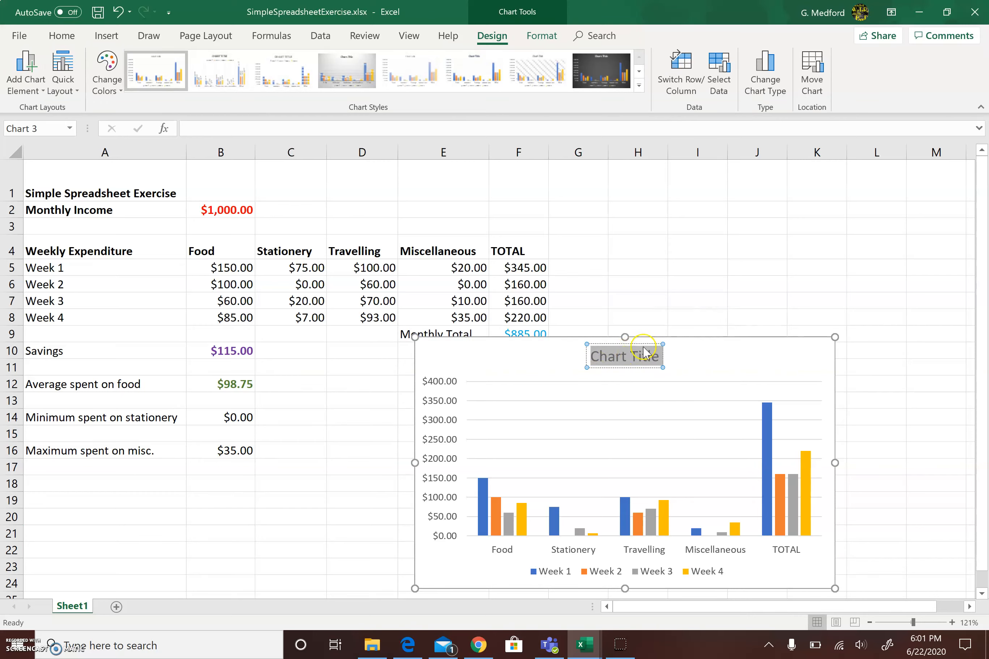
text(Mo)
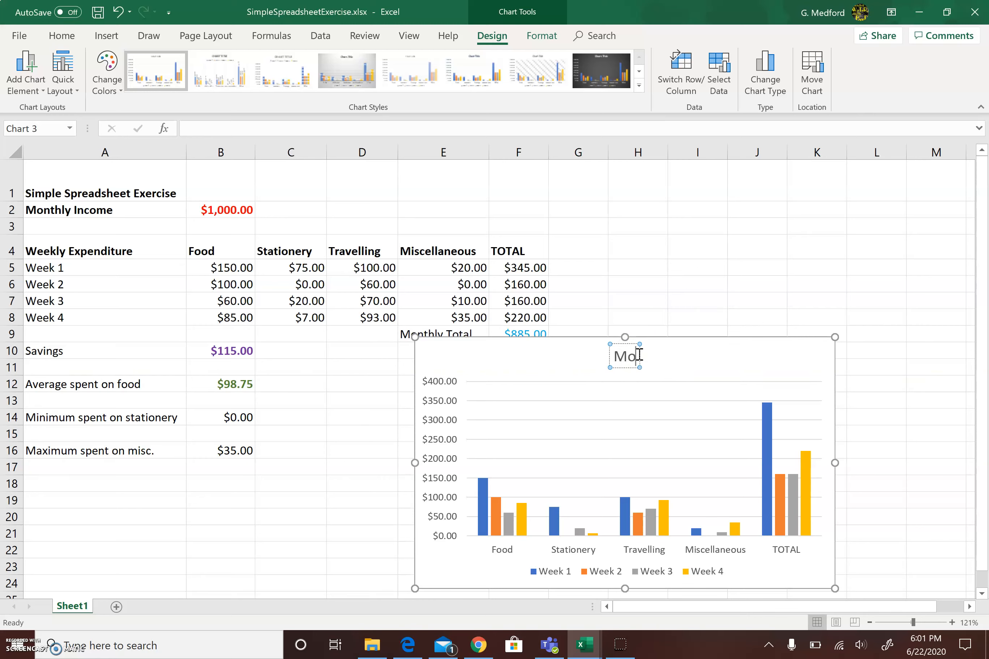
text(nthly Income and)
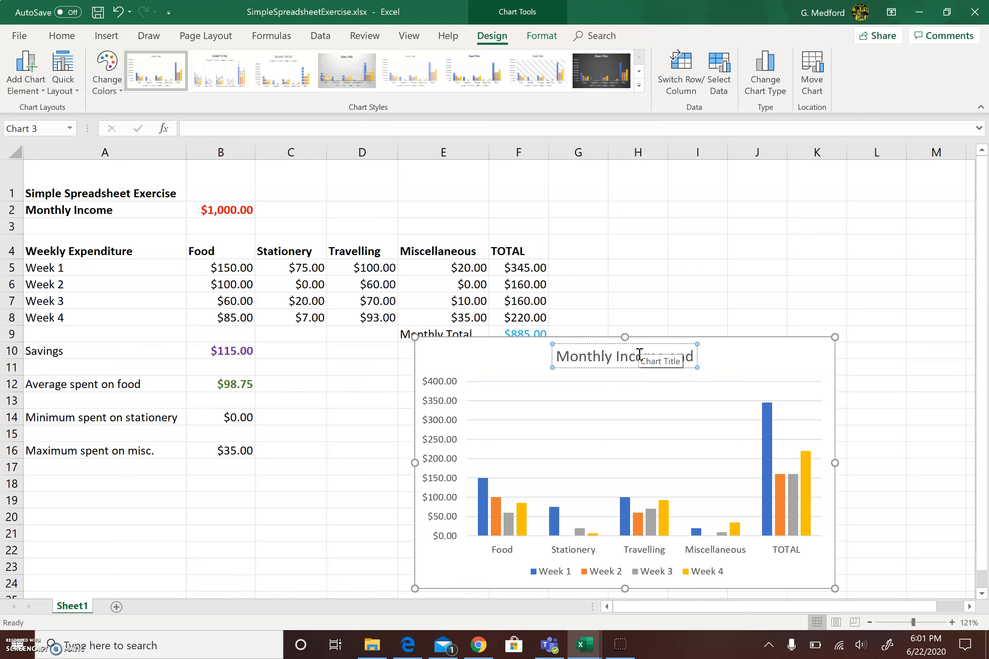
text( Expe)
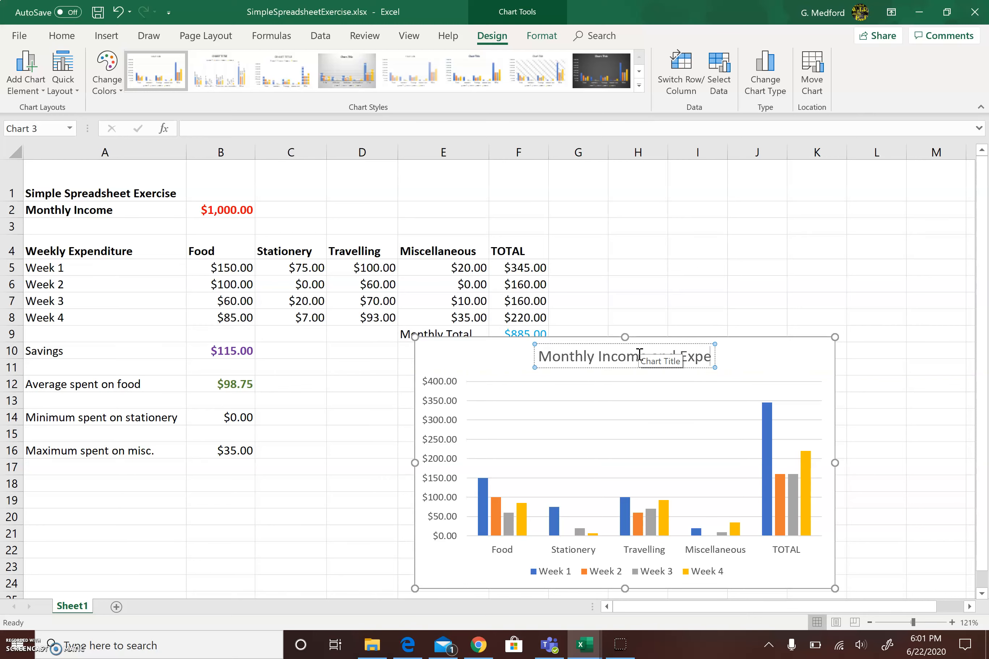
text(nditure)
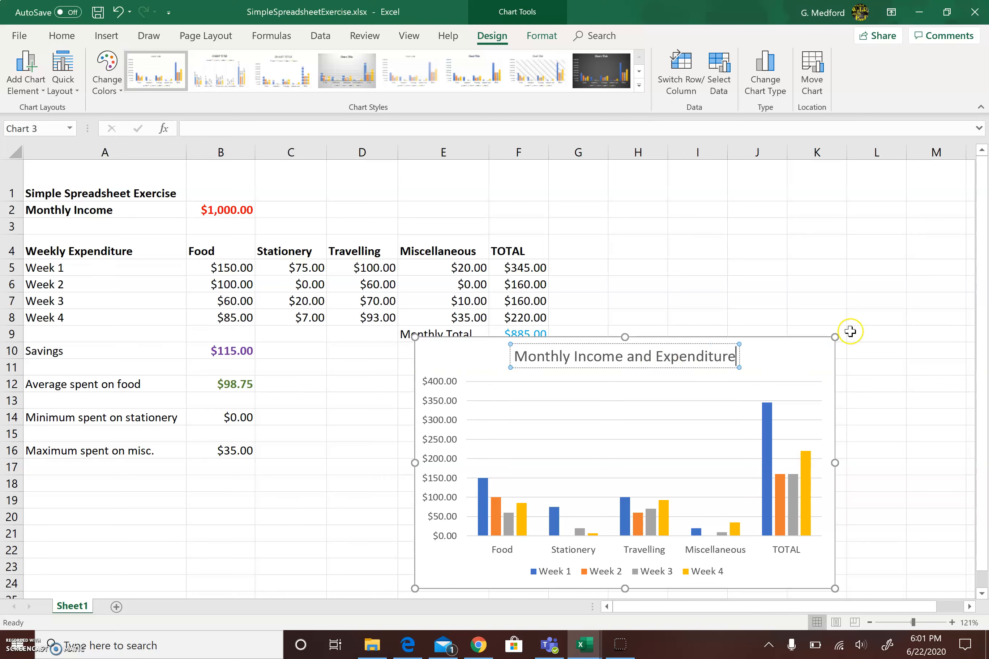
click(375, 446)
click(786, 278)
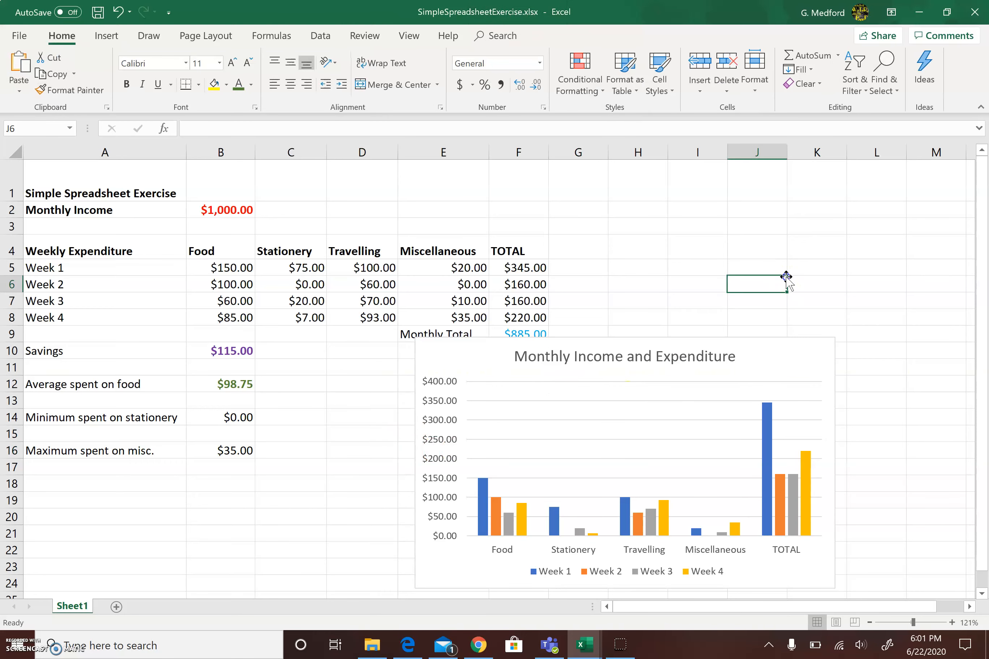
drag(984, 336, 987, 369)
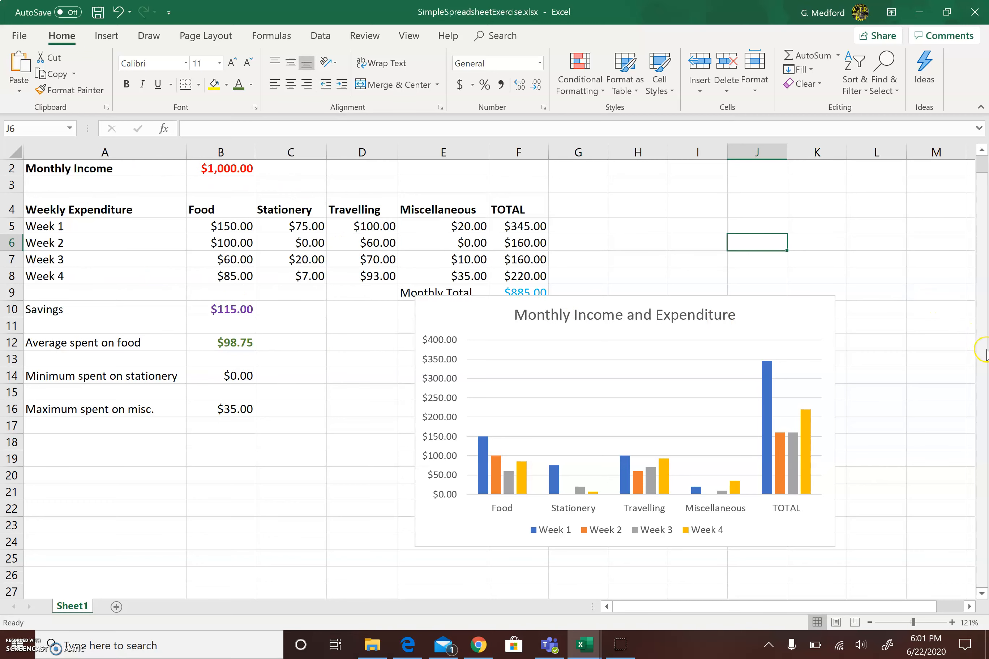
scroll(974, 337, up, 1)
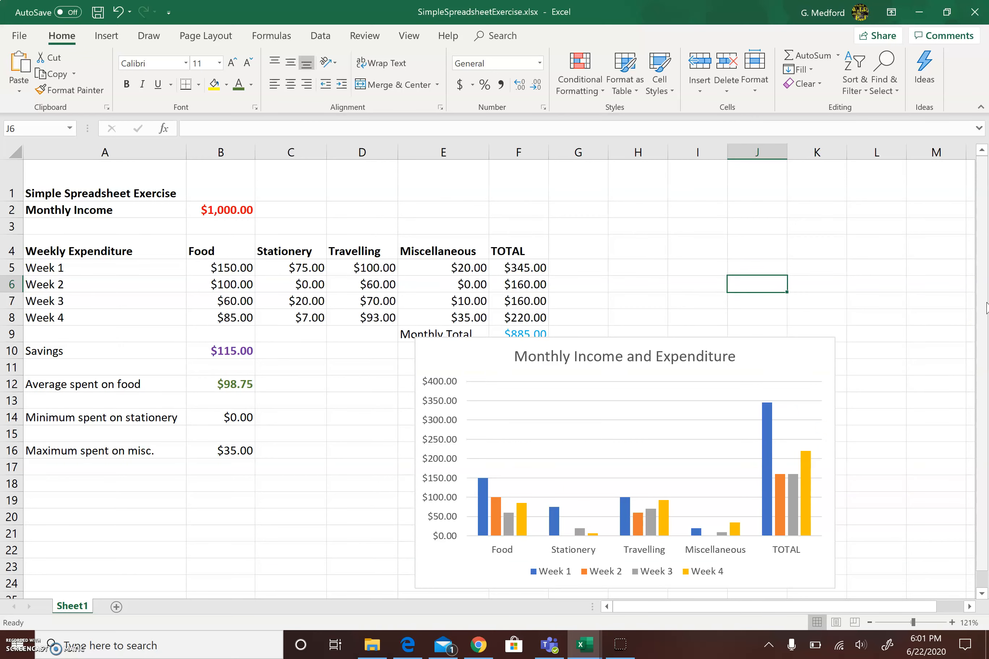
drag(984, 327, 985, 357)
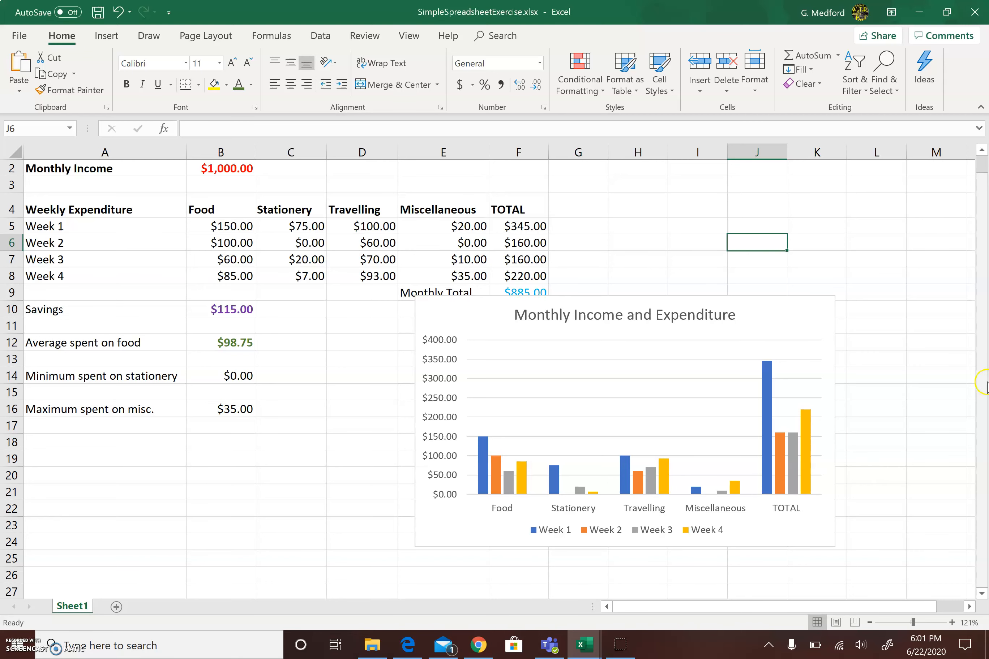
scroll(984, 351, up, 1)
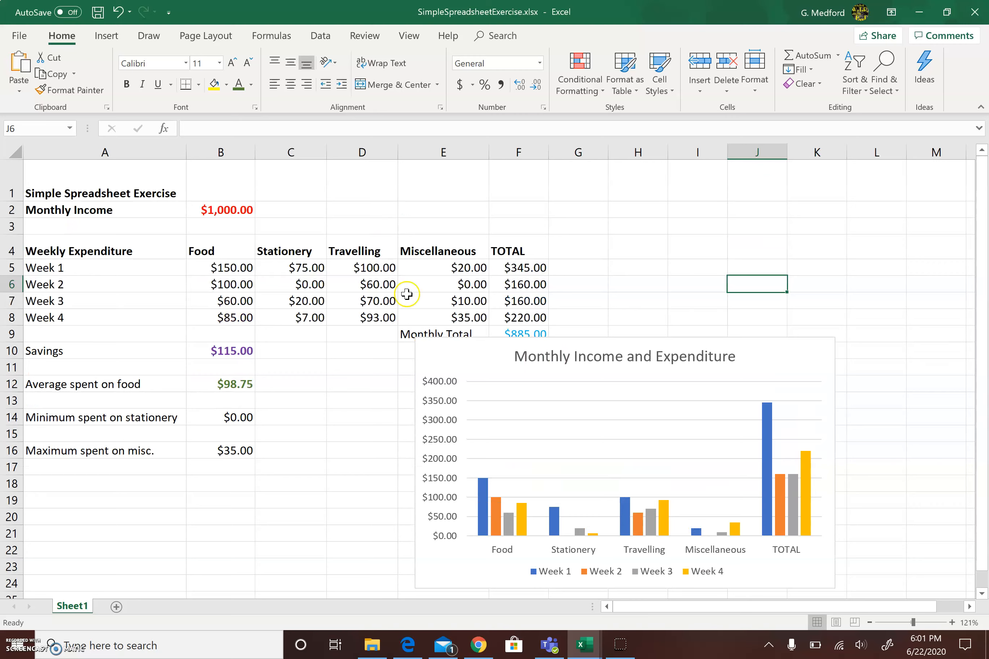